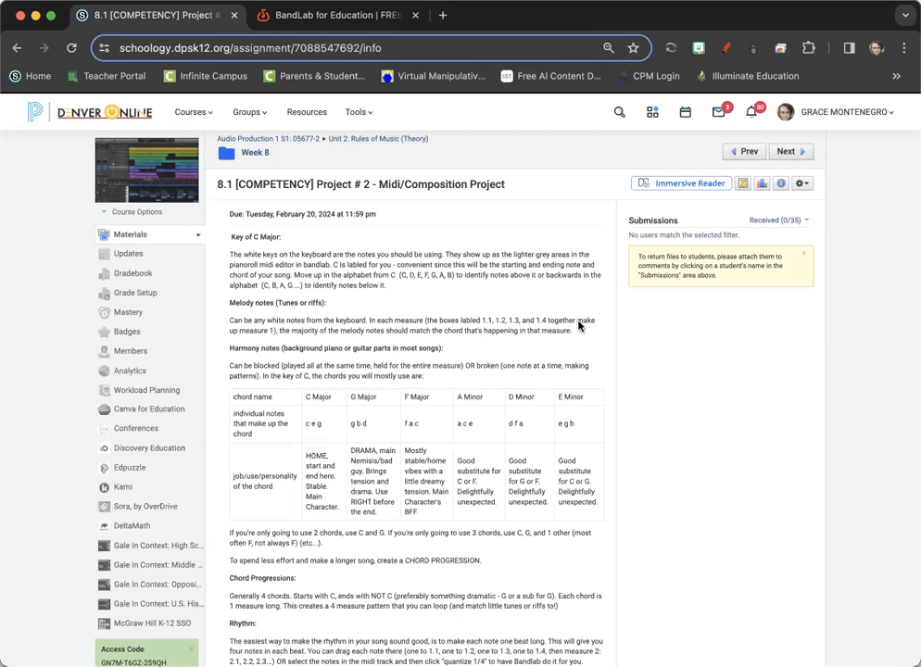
- Review the Midi/Composition Project assignment's key, chord and rhythm guidelines and its grading rubric
scroll(577, 320, "down", 10)
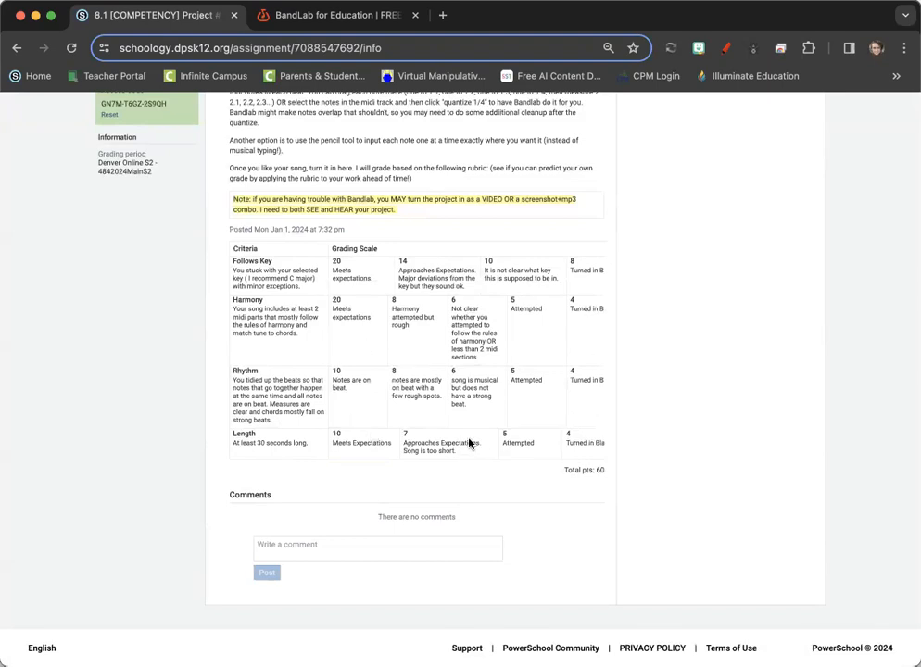
scroll(470, 443, "up", 1)
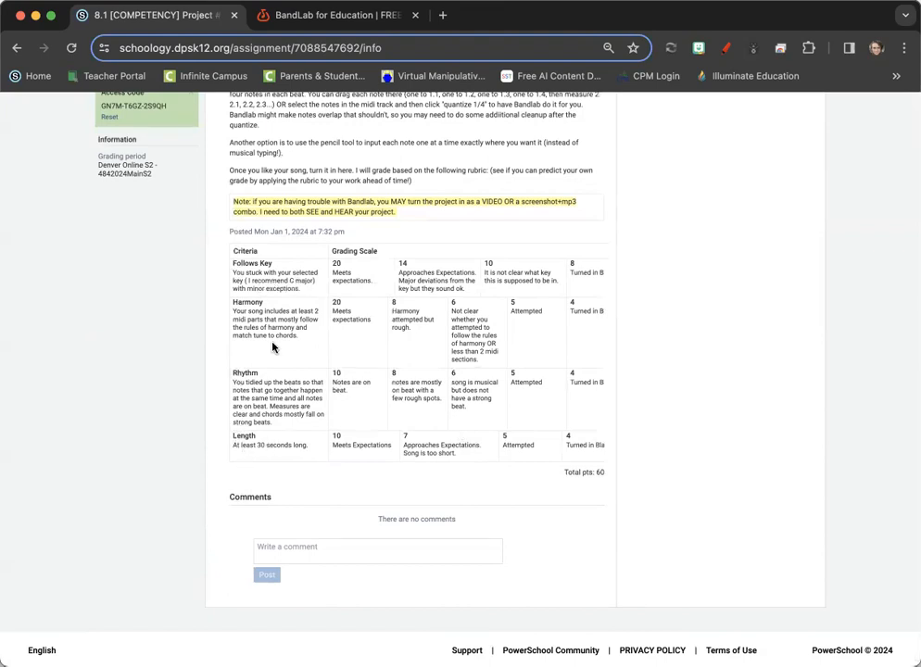
scroll(263, 452, "up", 2)
scroll(266, 452, "up", 1)
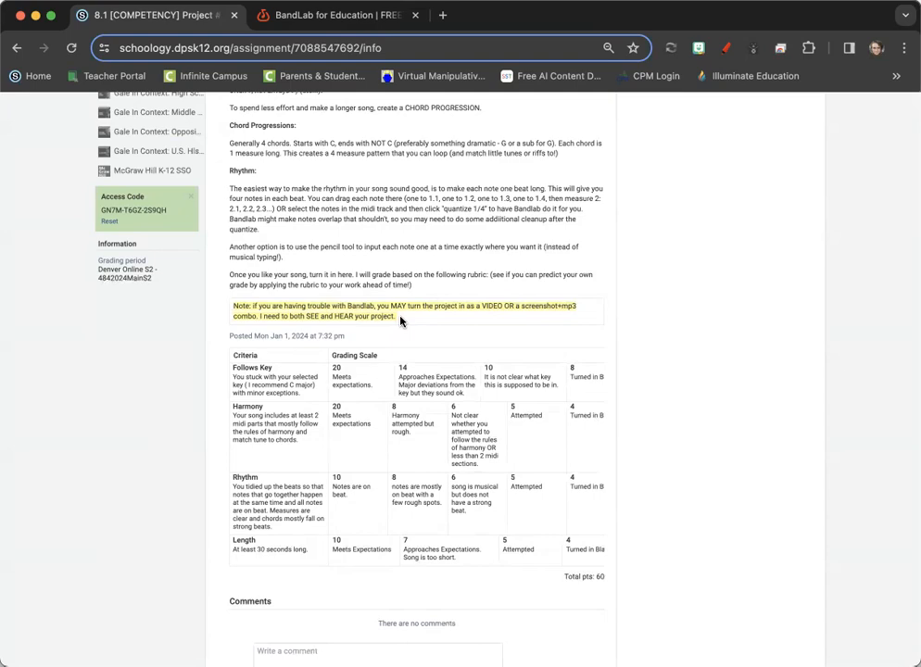
scroll(400, 320, "up", 10)
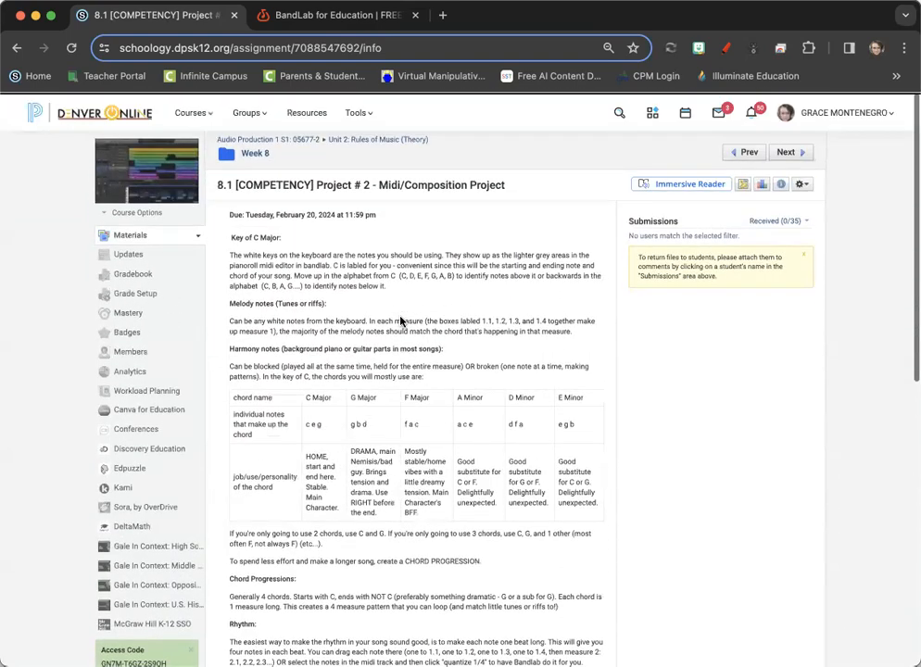
scroll(400, 320, "down", 2)
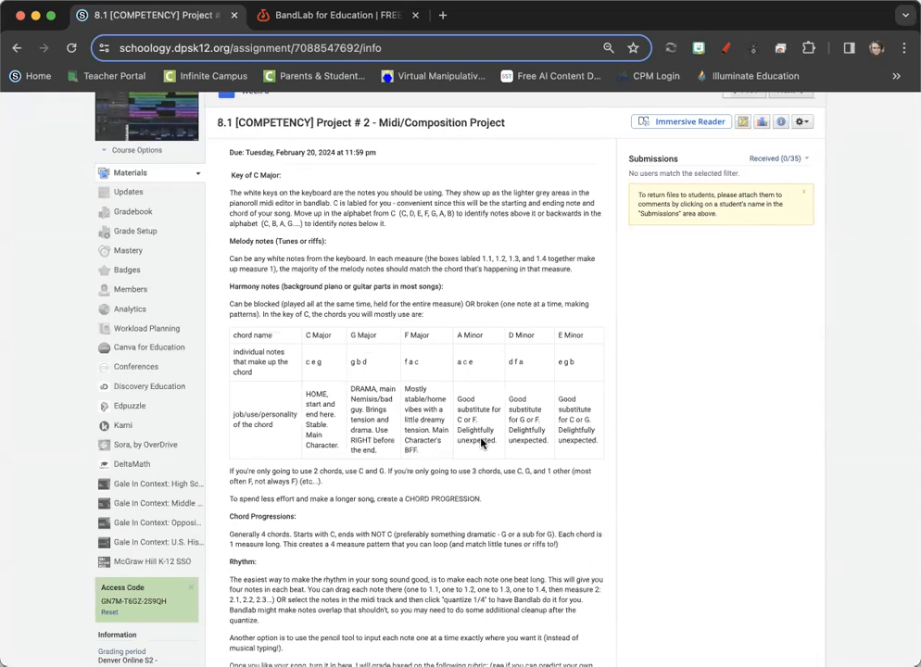
scroll(408, 390, "up", 2)
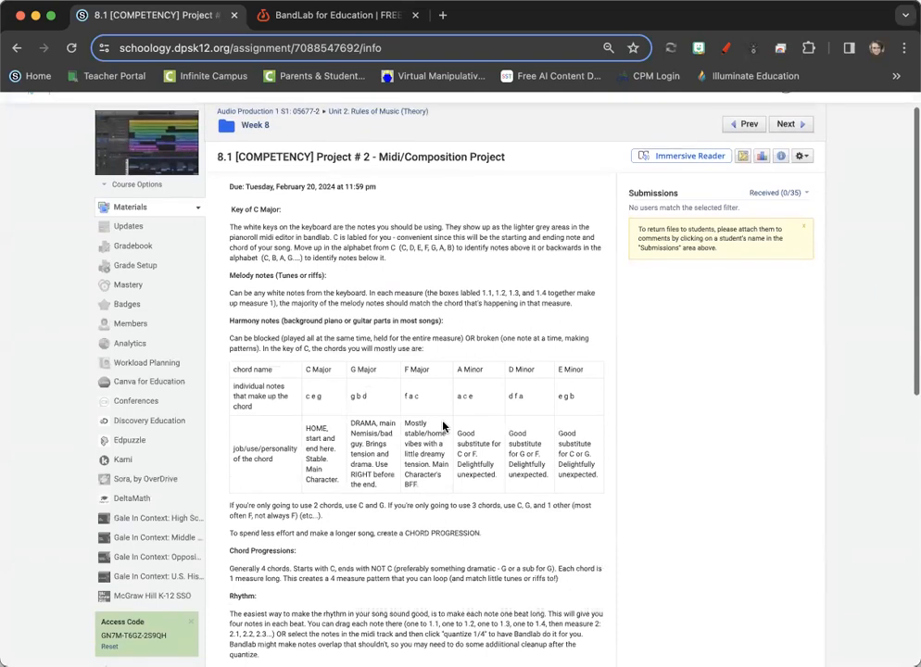
scroll(334, 360, "up", 1)
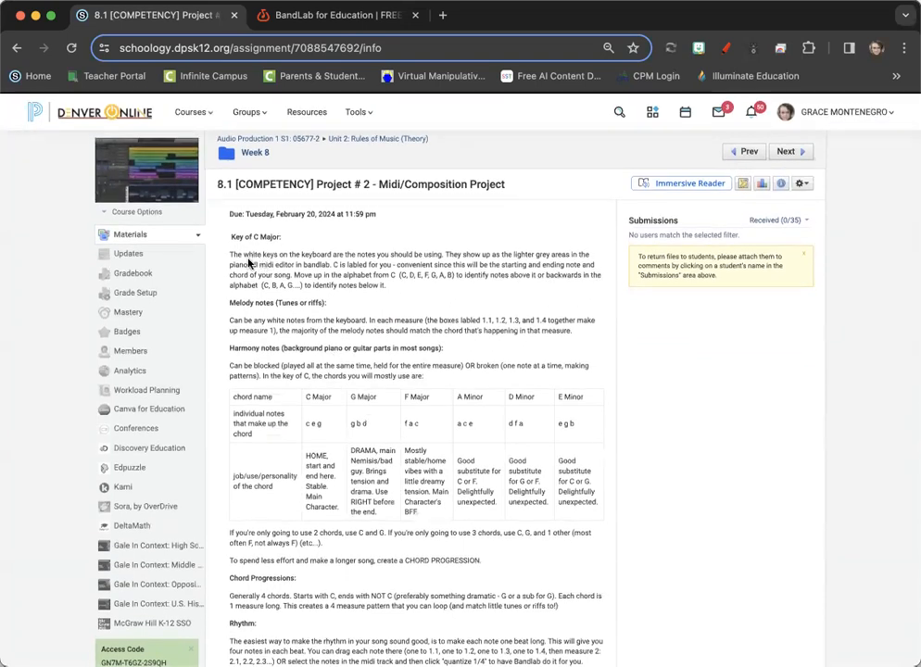
- Switch to BandLab, add an Instruments track with pitch names shown on its keyboard, and create an empty region at measure 1
left_click(314, 19)
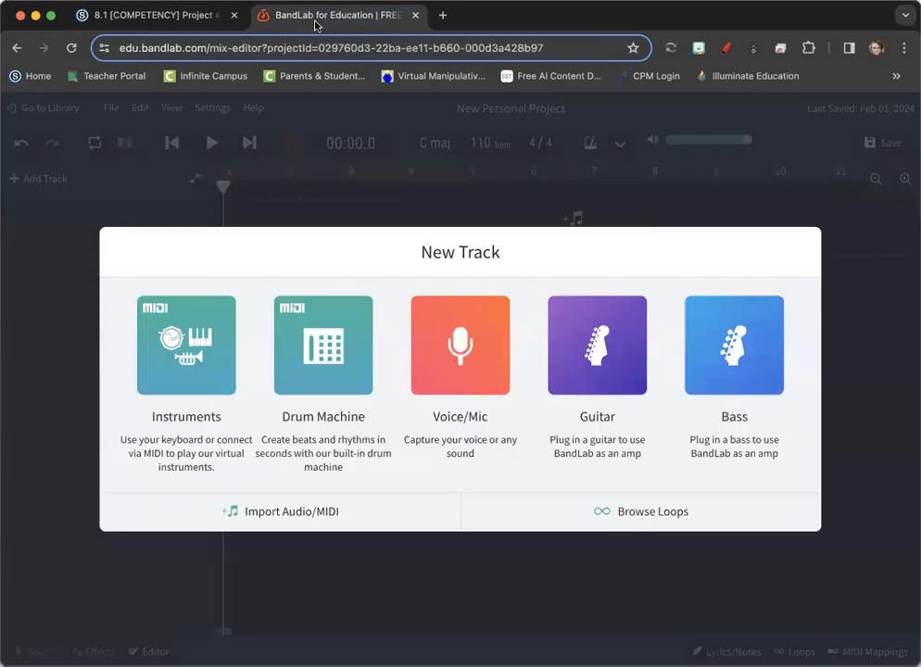
left_click(206, 382)
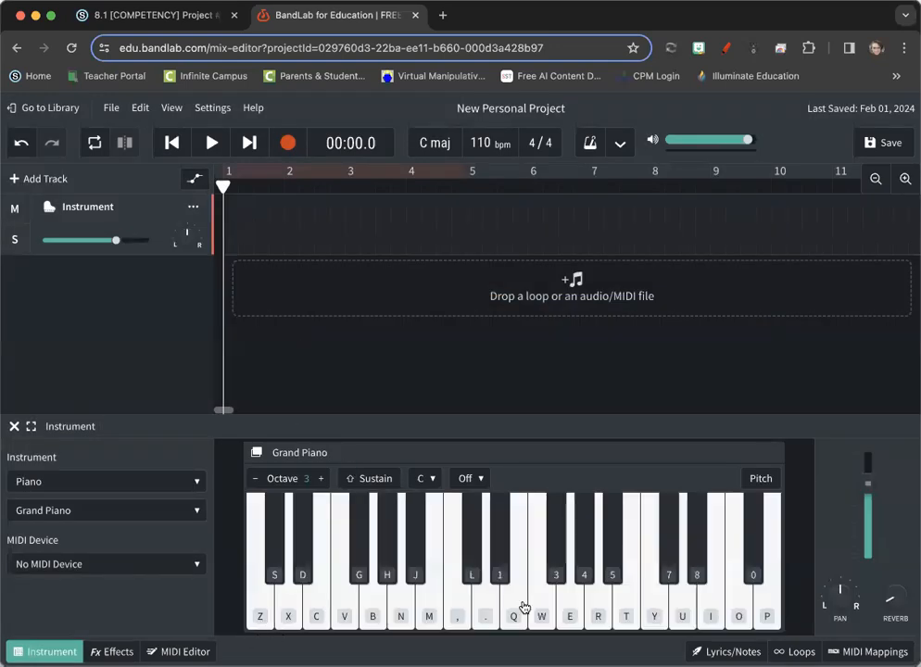
left_click(761, 478)
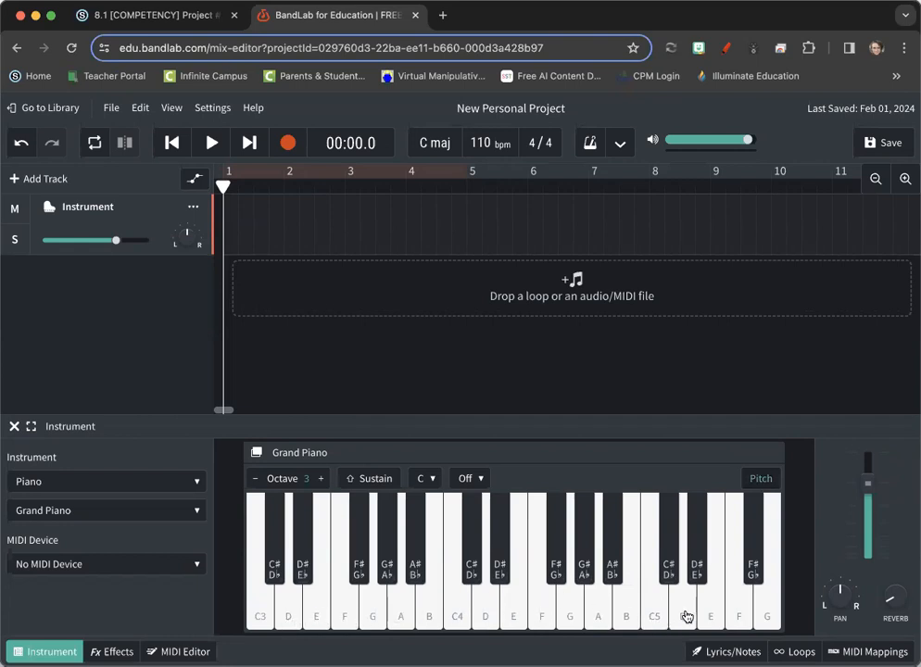
double_click(251, 222)
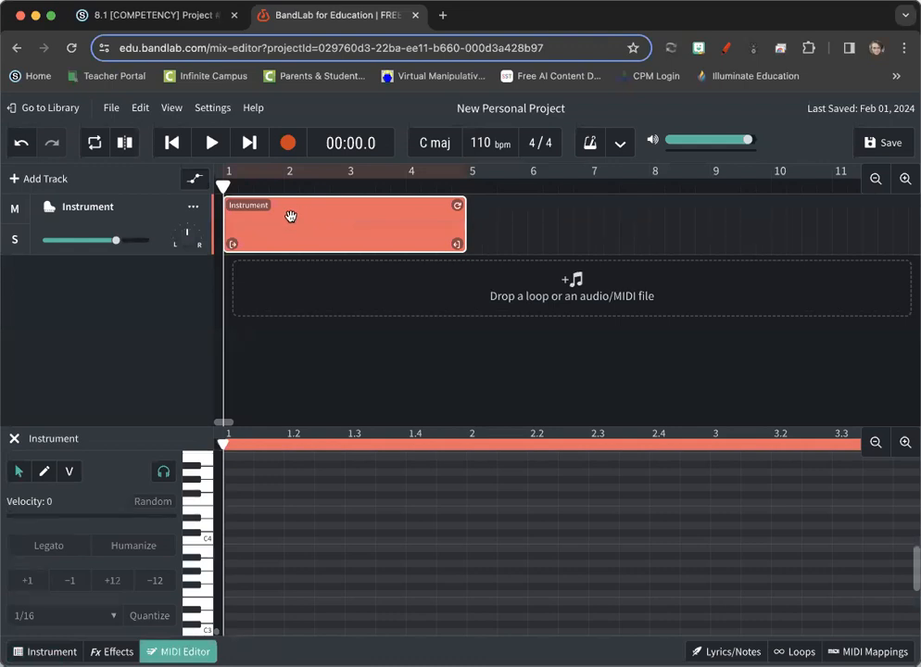
- Try recording a few piano notes into the region, and undo the take
left_click(287, 143)
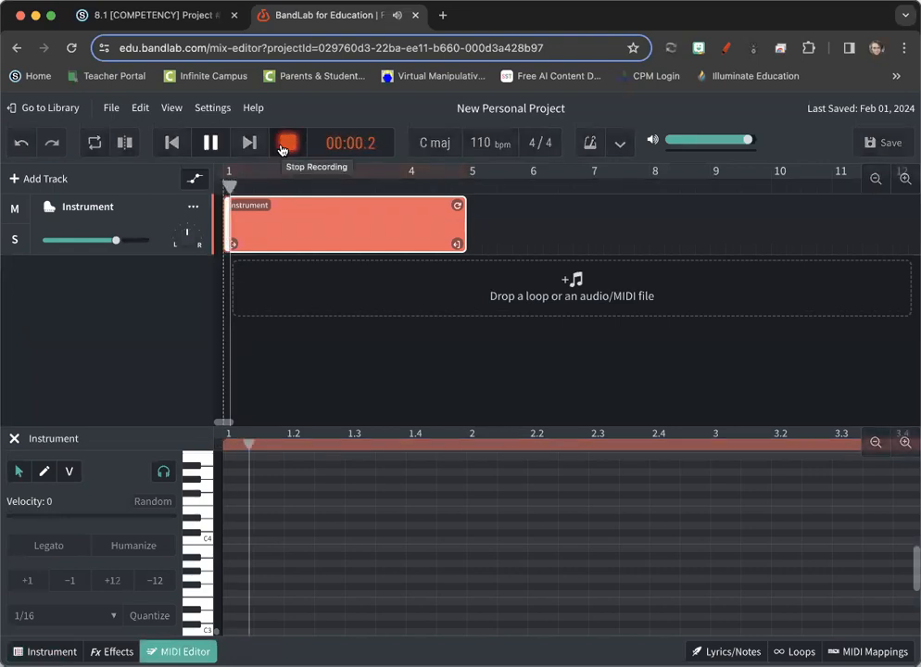
left_click(285, 144)
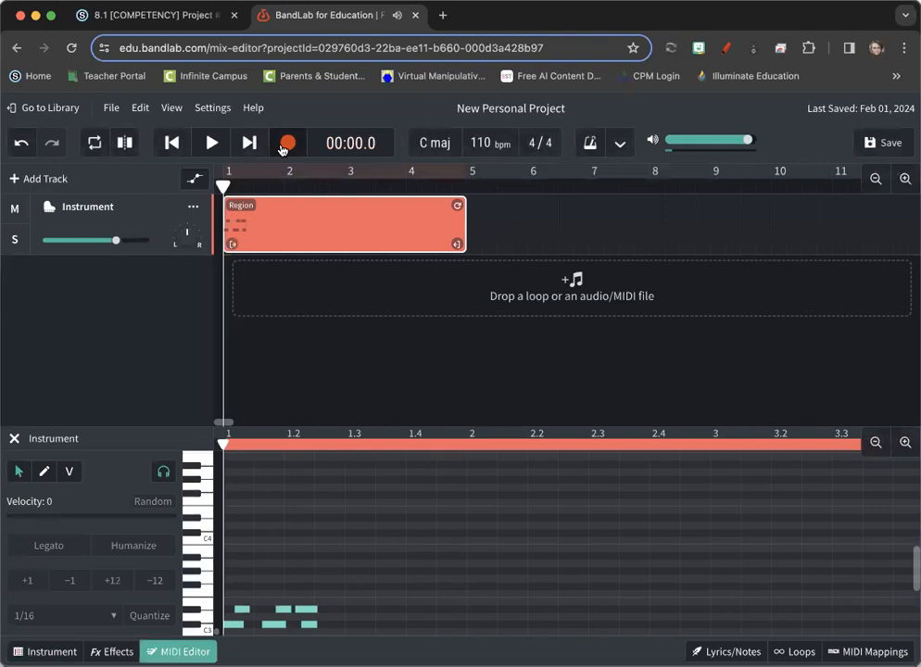
scroll(346, 501, "down", 3)
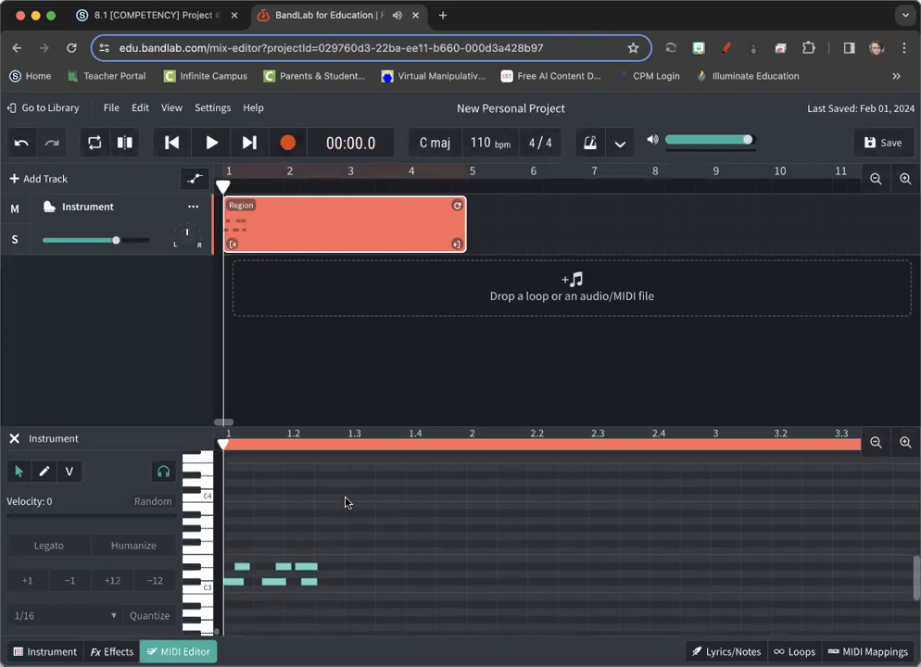
key("ctrl+z")
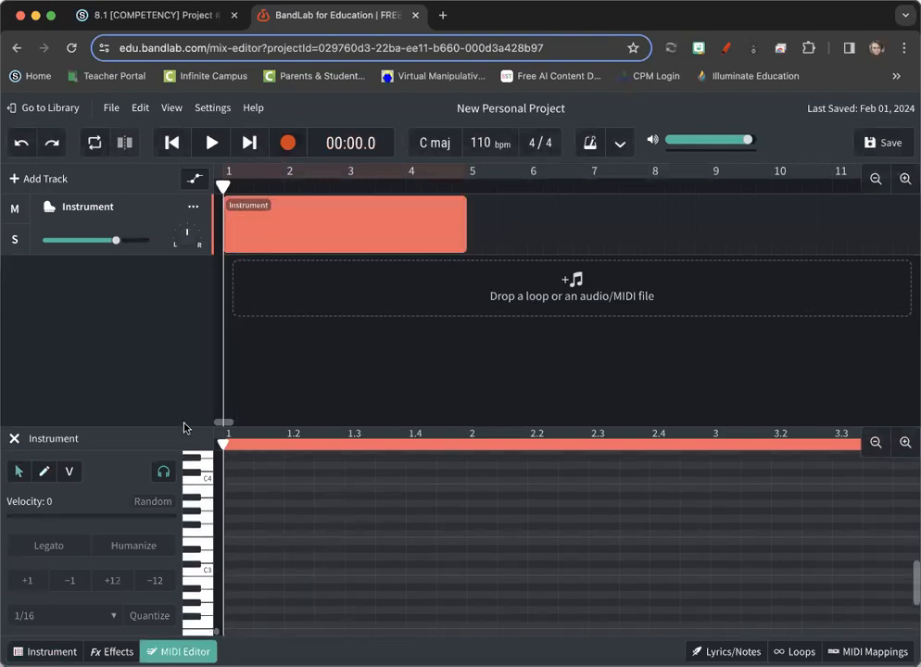
- Draw an ascending C major scale from C3 to C4 across measure 1, two notes per beat
left_click(44, 473)
left_click(243, 573)
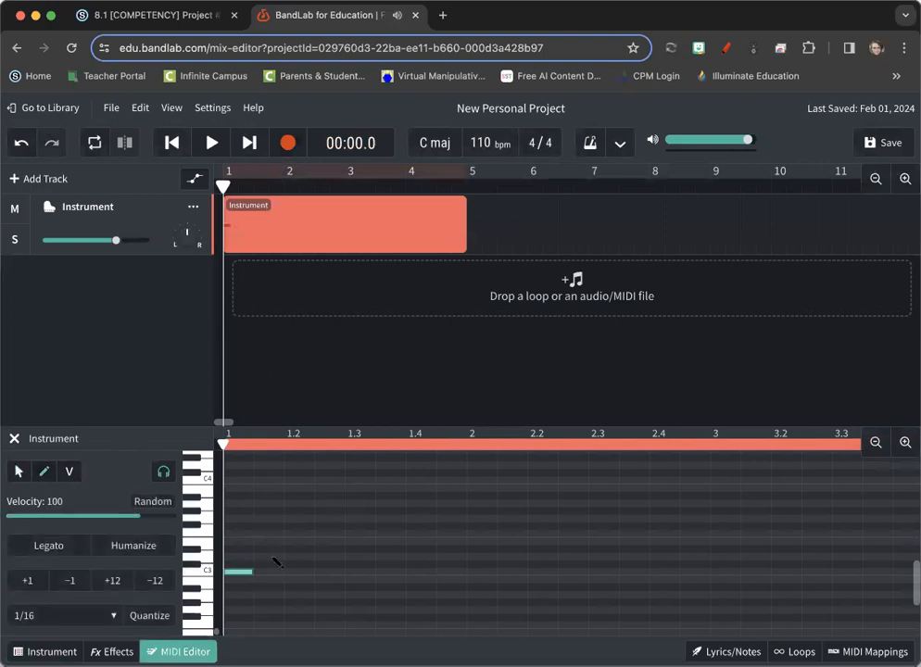
left_click(273, 557)
left_click(306, 542)
left_click(329, 534)
left_click(361, 518)
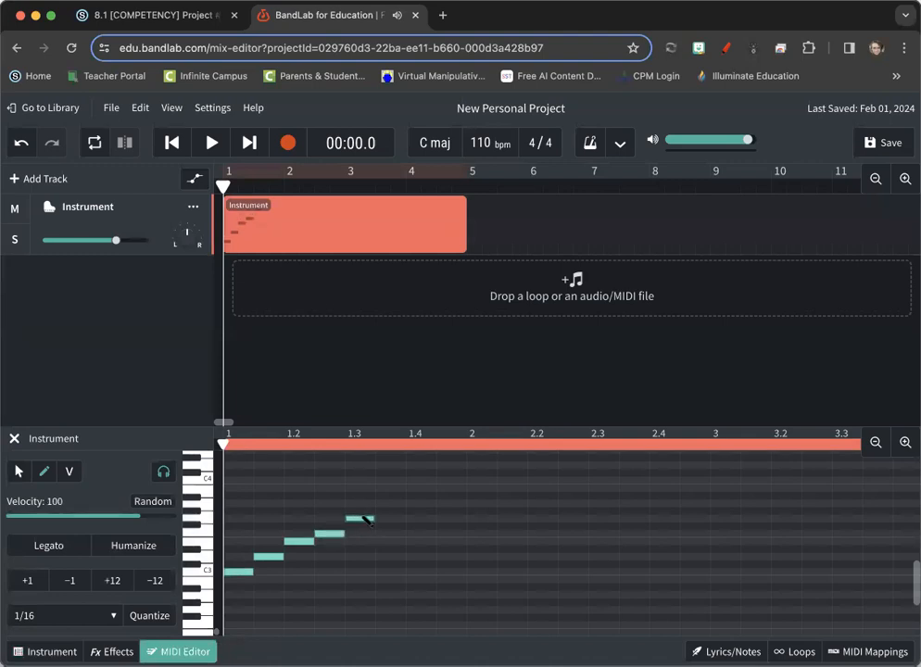
left_click(391, 503)
left_click(420, 487)
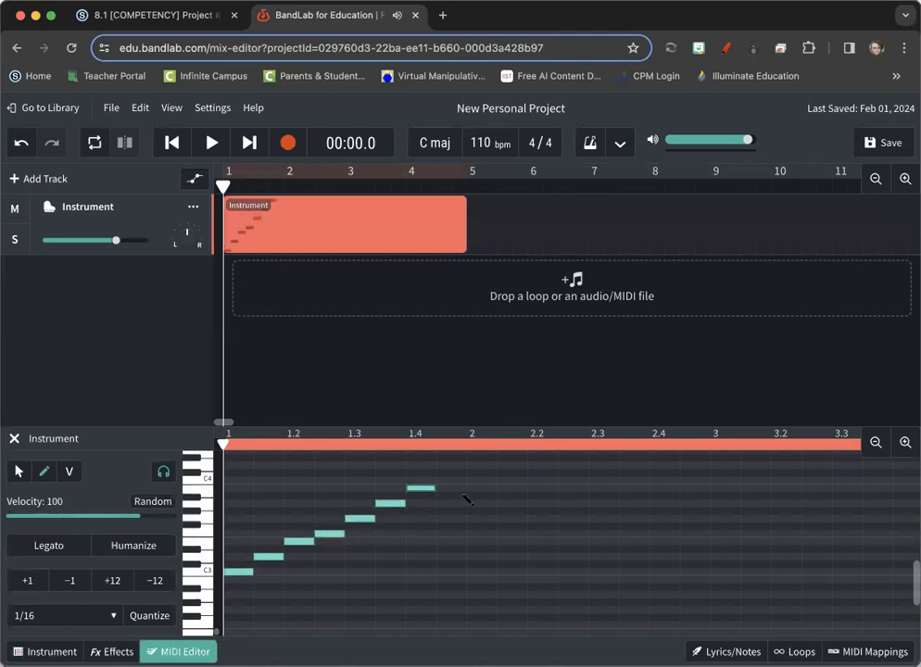
left_click(451, 481)
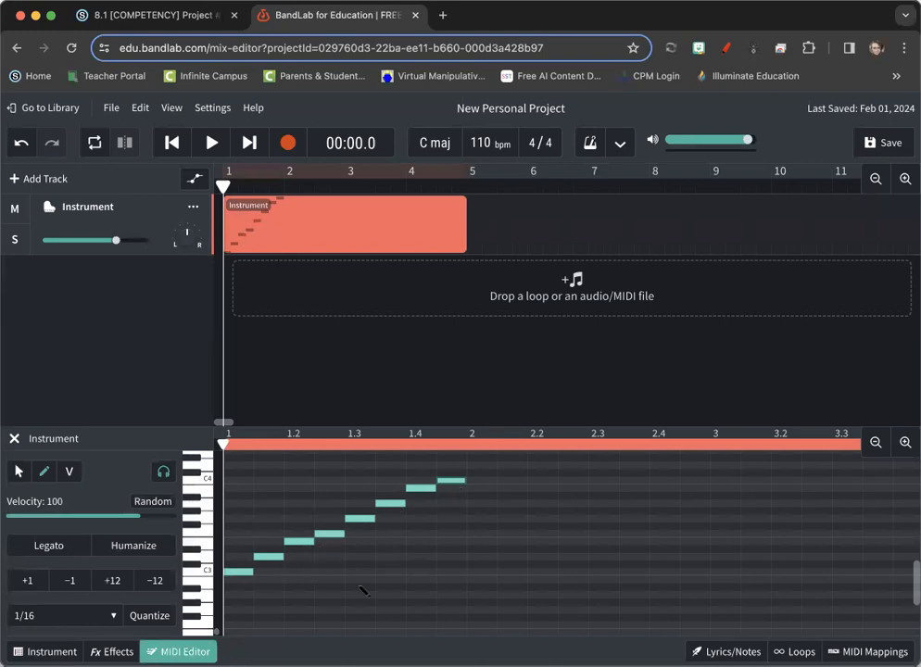
- Examine the piano roll's pitch rows and beat divisions from the scale in measure 1 through measure 4
scroll(363, 590, "right", 3)
scroll(363, 591, "up", 2)
scroll(364, 590, "right", 2)
scroll(363, 590, "up", 1)
scroll(363, 590, "right", 3)
scroll(363, 590, "up", 1)
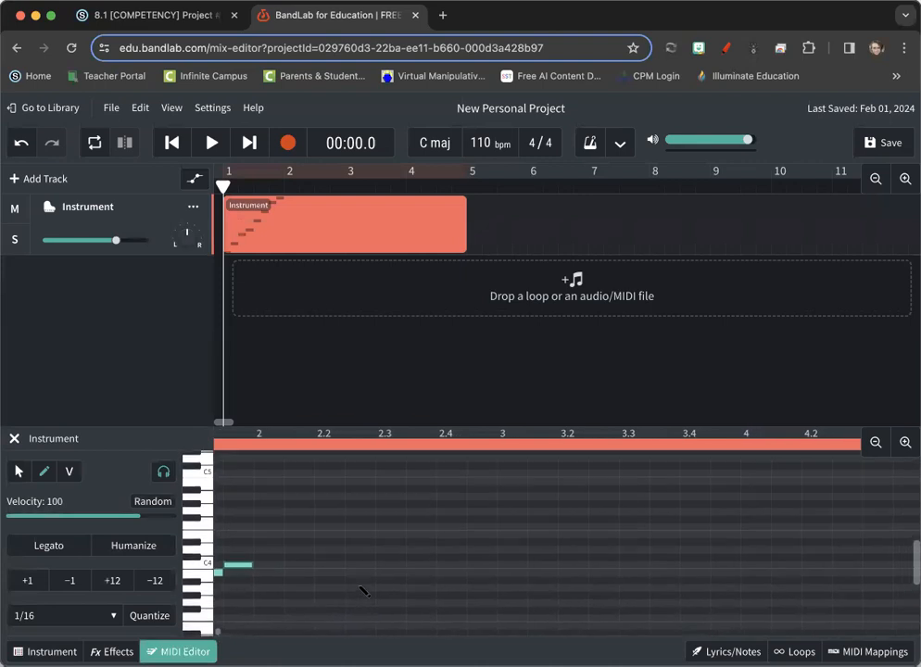
scroll(363, 590, "left", 4)
scroll(364, 591, "down", 3)
scroll(363, 590, "left", 2)
scroll(363, 591, "up", 1)
scroll(364, 591, "down", 1)
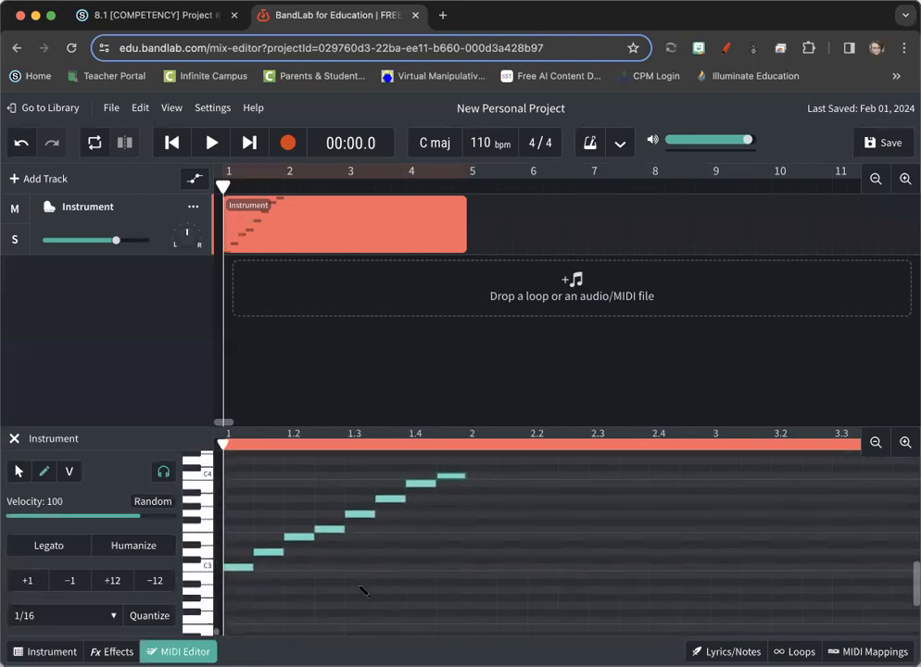
scroll(363, 590, "up", 1)
scroll(363, 590, "right", 1)
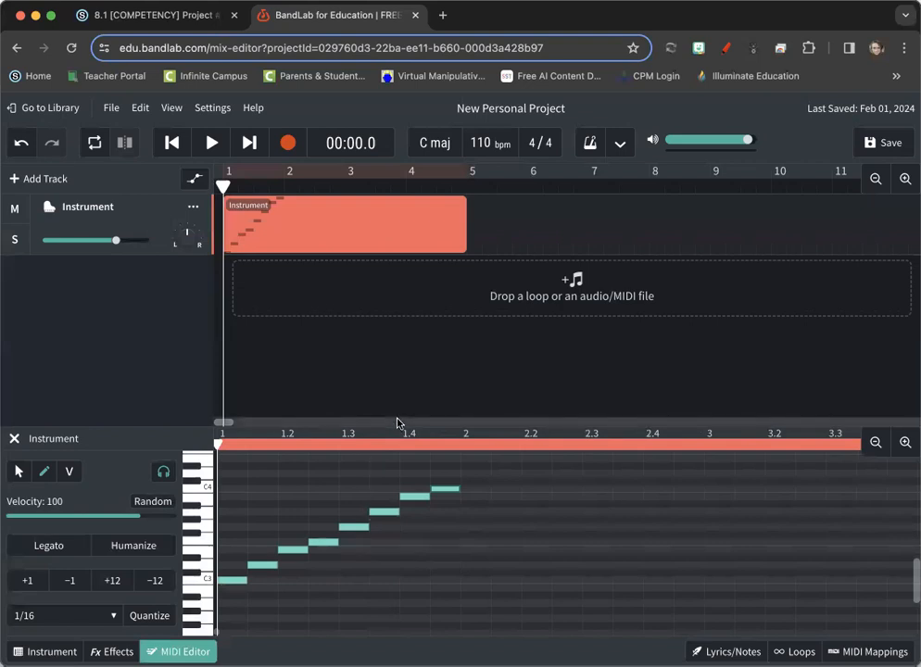
- Raise all eight scale notes together by one semitone
left_click(19, 471)
left_click_drag(231, 463, 452, 613)
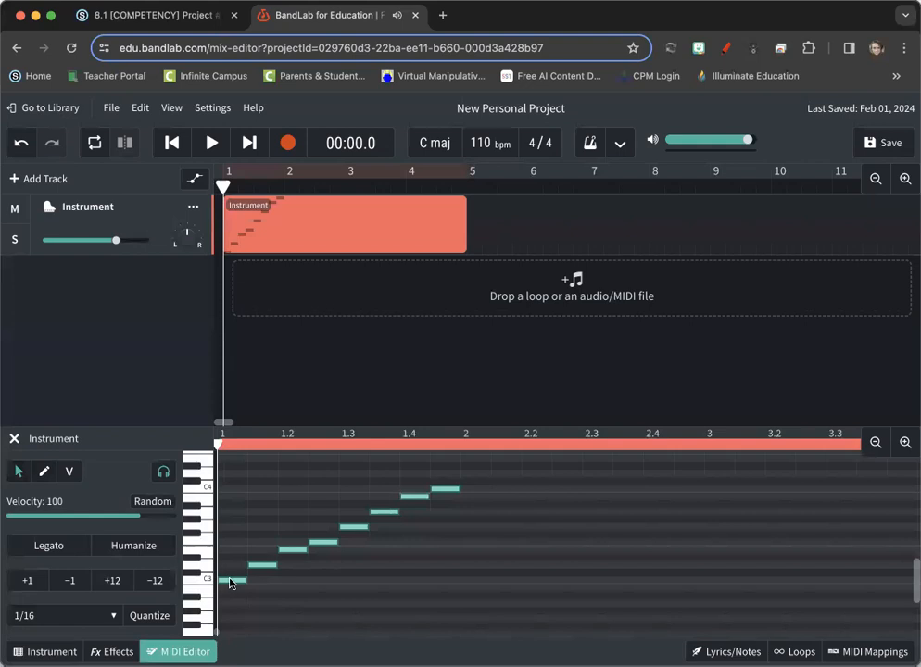
left_click_drag(230, 581, 231, 573)
left_click(346, 611)
- Play the transposed scale from the start of measure 1 and stop playback after its last note
scroll(356, 616, "right", 2)
scroll(356, 619, "right", 3)
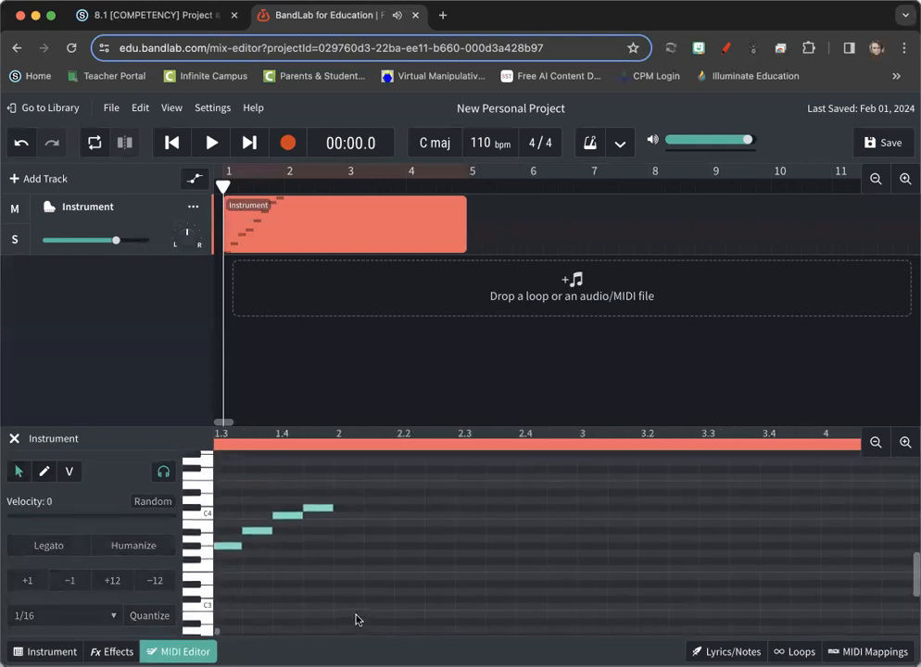
scroll(356, 619, "right", 2)
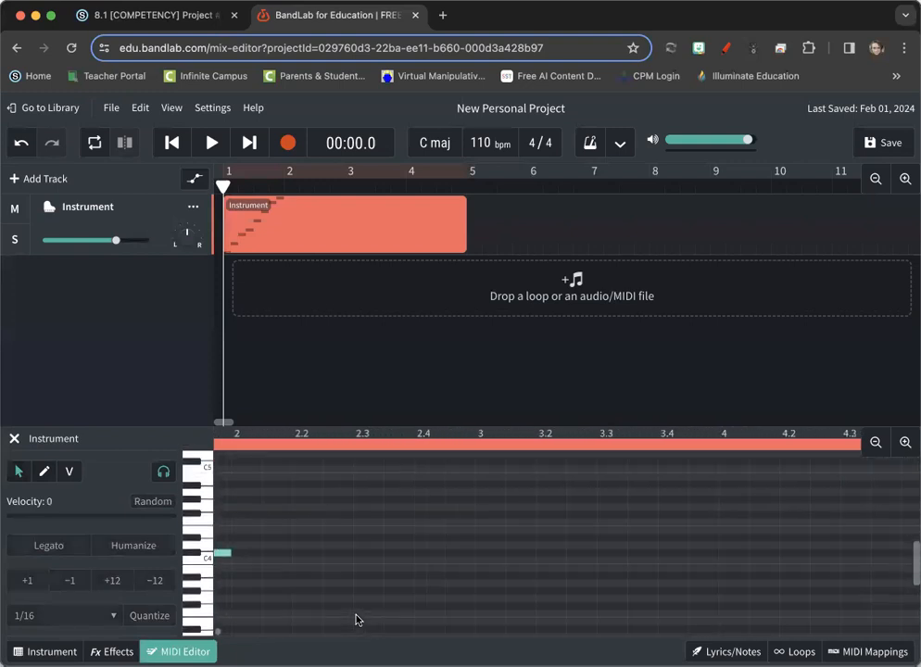
scroll(356, 619, "left", 5)
scroll(356, 620, "down", 2)
scroll(356, 619, "down", 1)
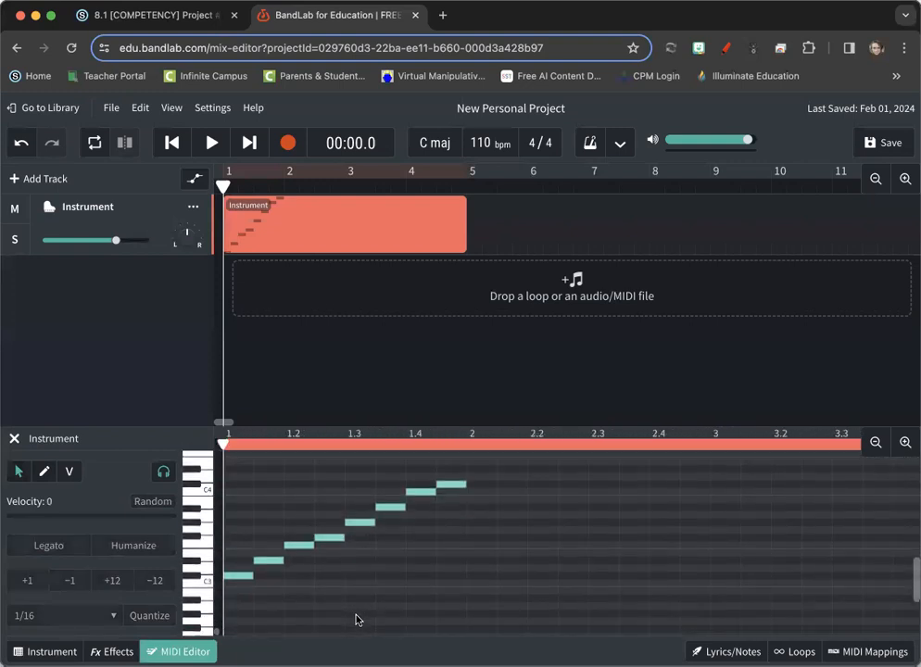
key("space")
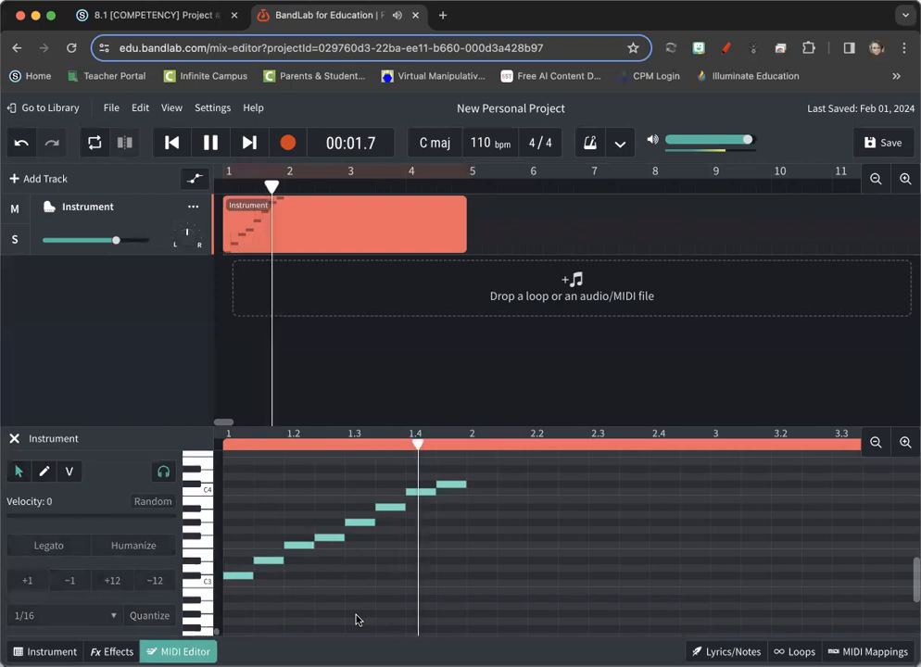
key("space")
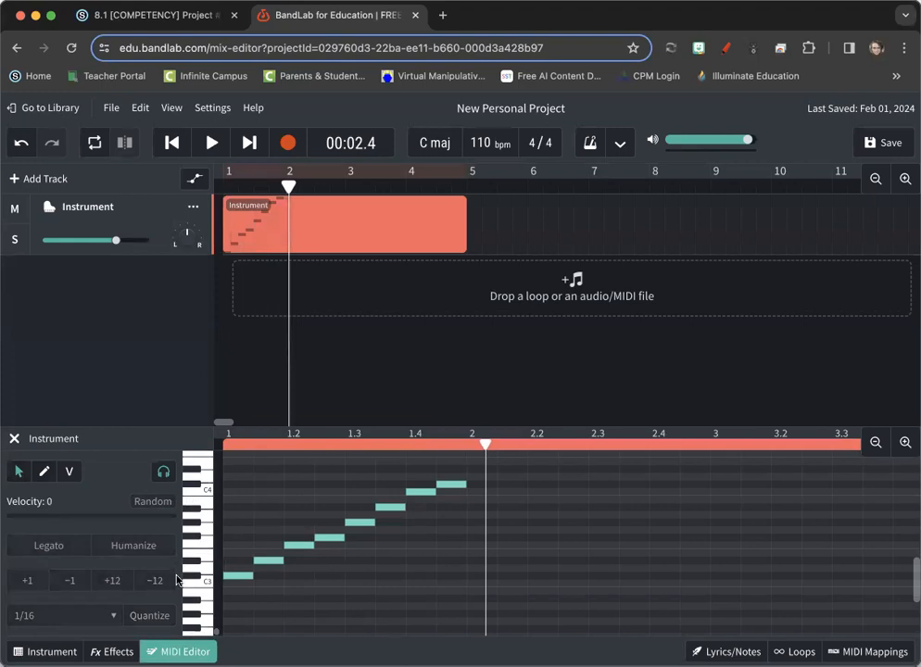
- Try lowering only the first note to C3, and undo that move and the semitone shift of the whole scale
left_click(230, 576)
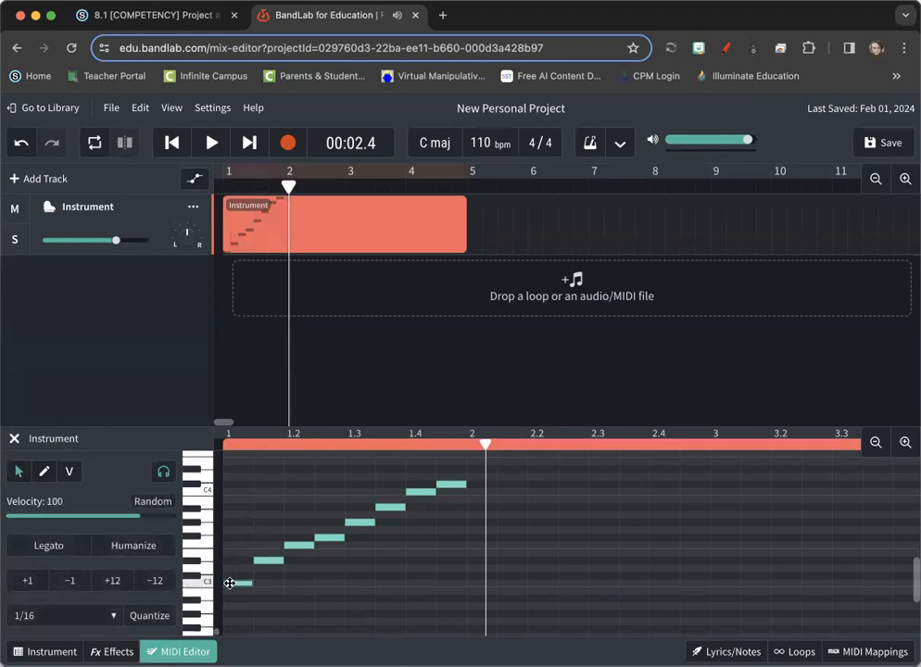
left_click(239, 512)
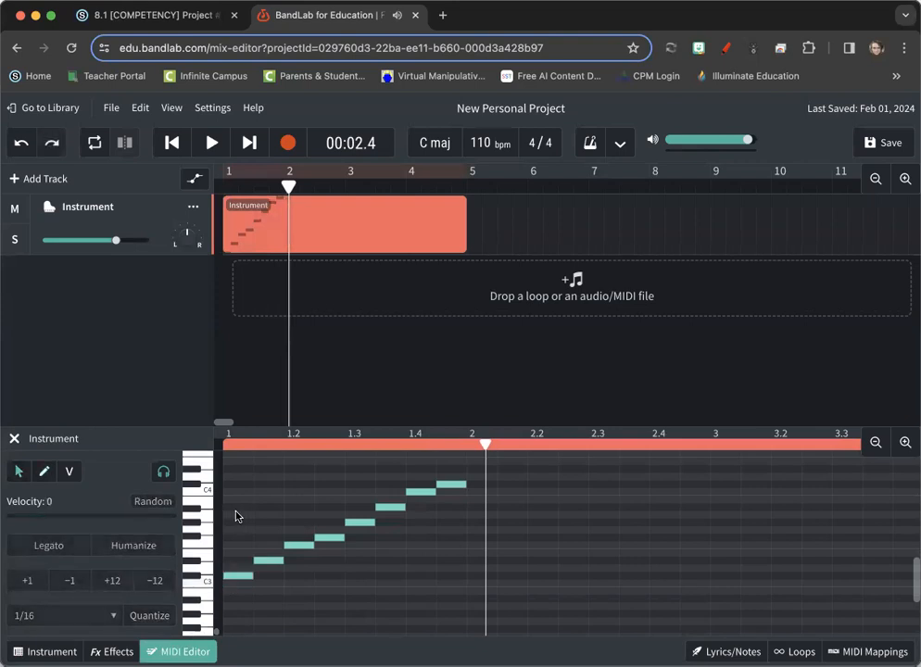
key("super+z")
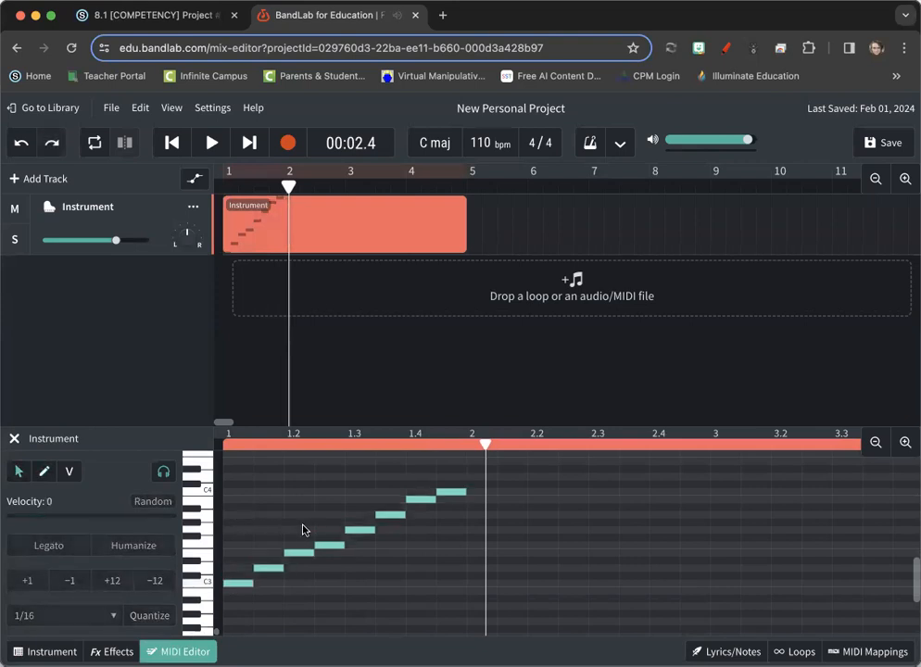
- Place the playhead on each beat of measure 1 in turn: 1, 1.2, 1.3 and 1.4
left_click(223, 443)
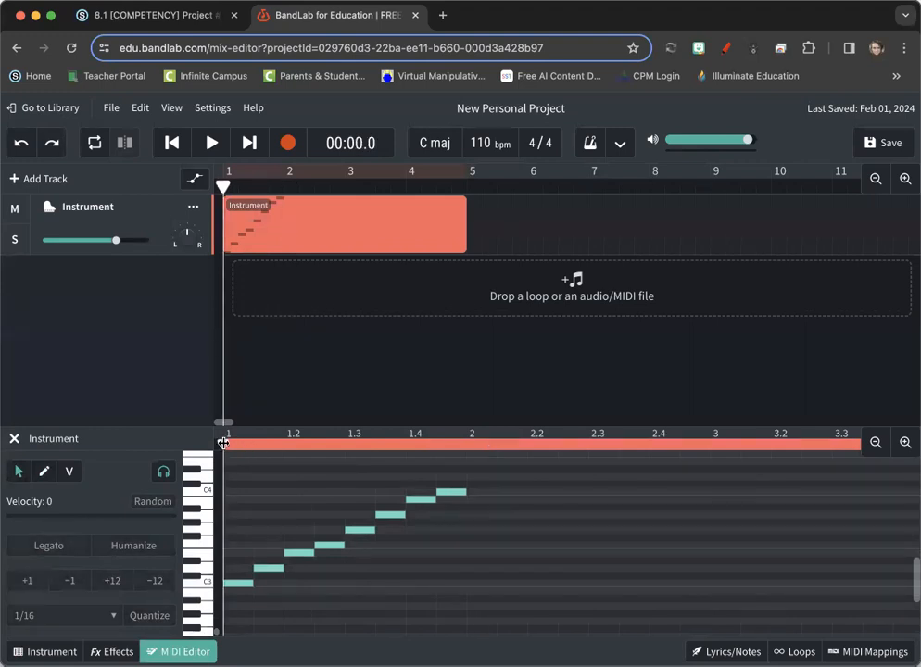
left_click(285, 446)
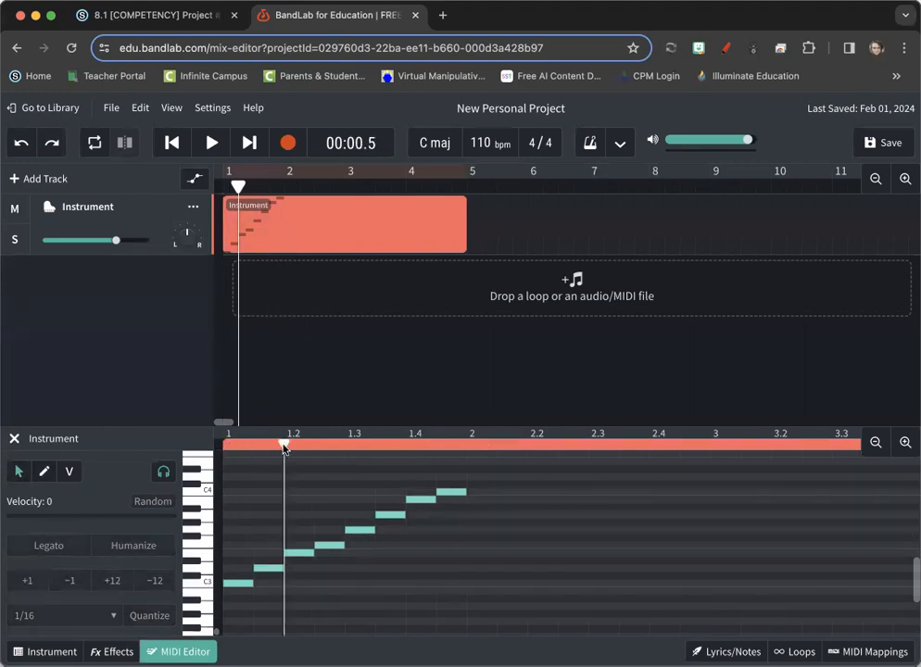
left_click(345, 445)
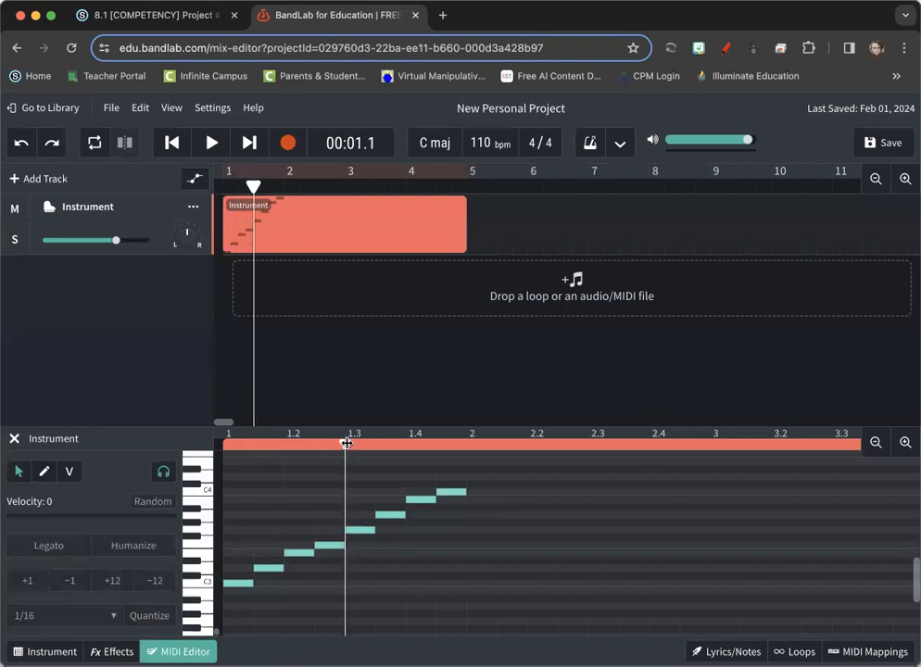
left_click(408, 444)
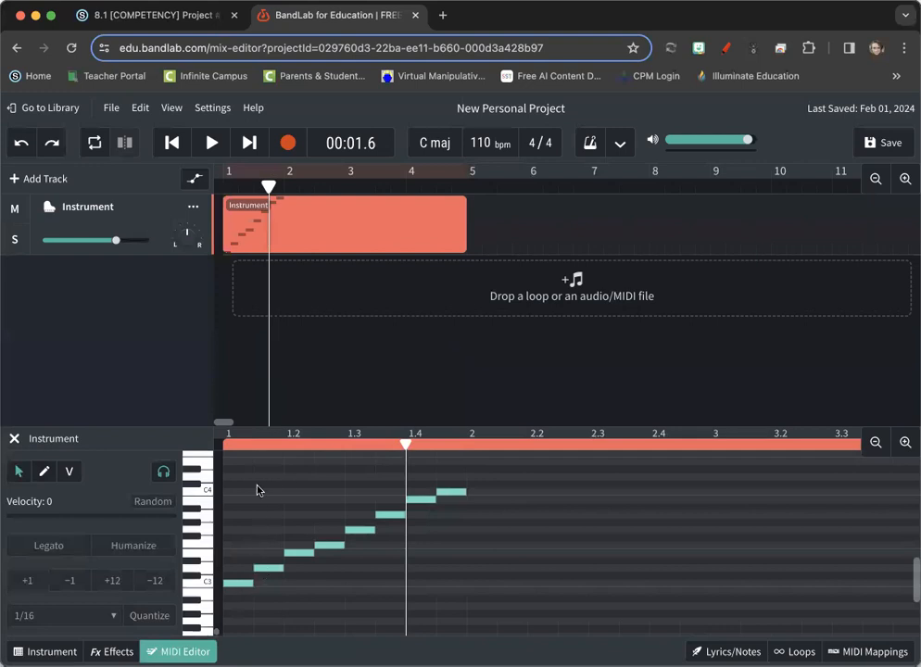
- Record a short melody on the Instrument track from the start of measure 2, and stop recording
left_click(244, 584)
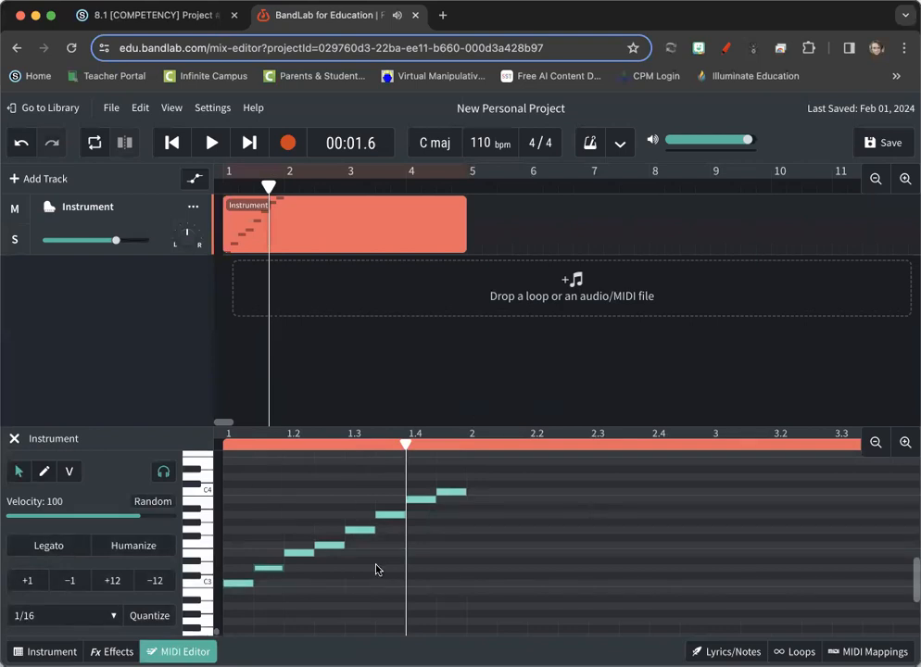
left_click(468, 444)
left_click(286, 154)
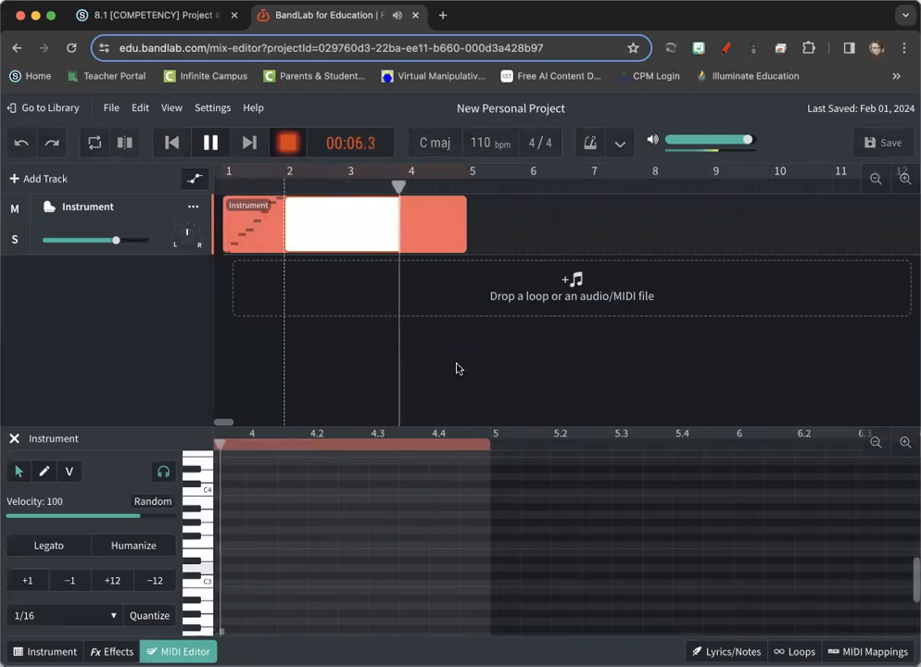
key("space")
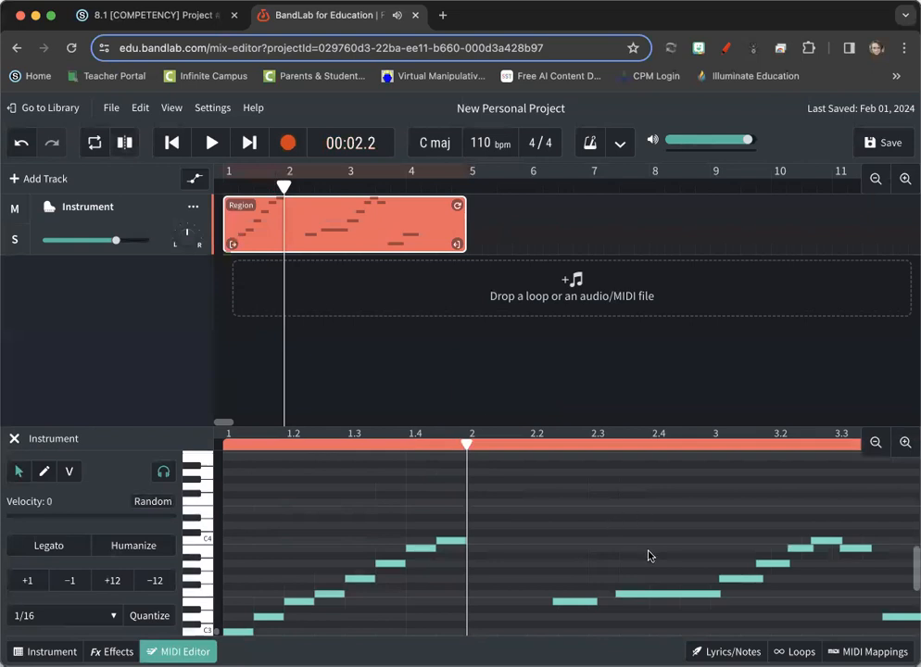
- Audition the recorded notes in measures 2 and 3, and shift the first B3 note in measure 3 slightly later
scroll(648, 556, "right", 5)
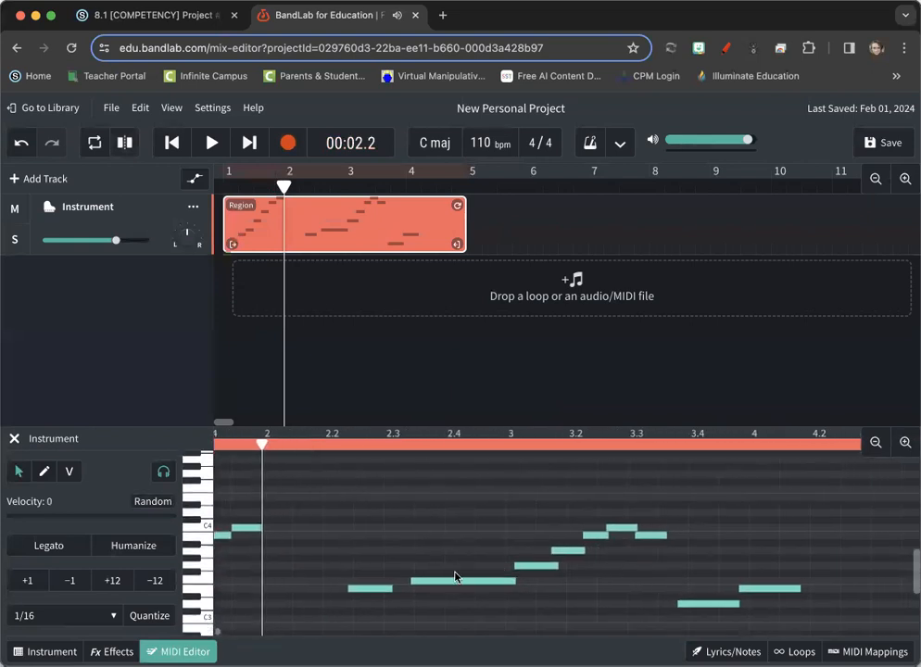
left_click(364, 590)
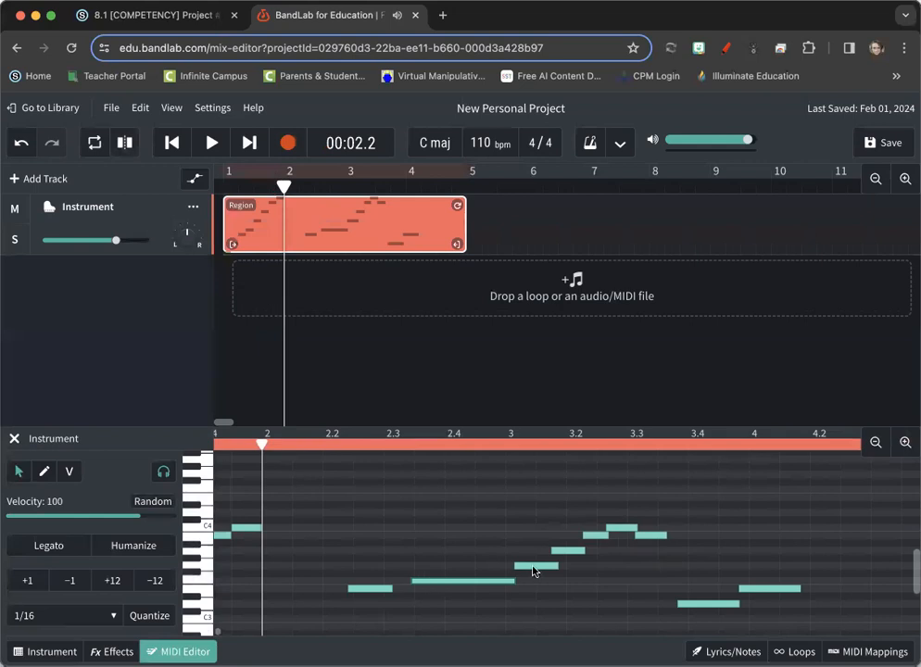
left_click(571, 552)
left_click_drag(597, 535, 618, 534)
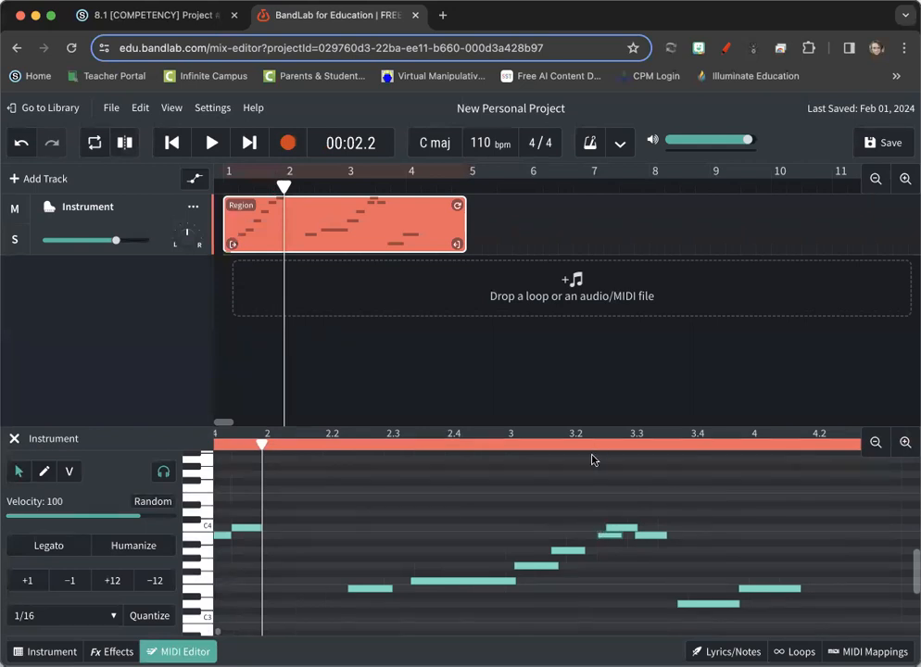
- Quantize all the recorded melody notes to 1/4, and deselect them
left_click_drag(352, 481, 752, 619)
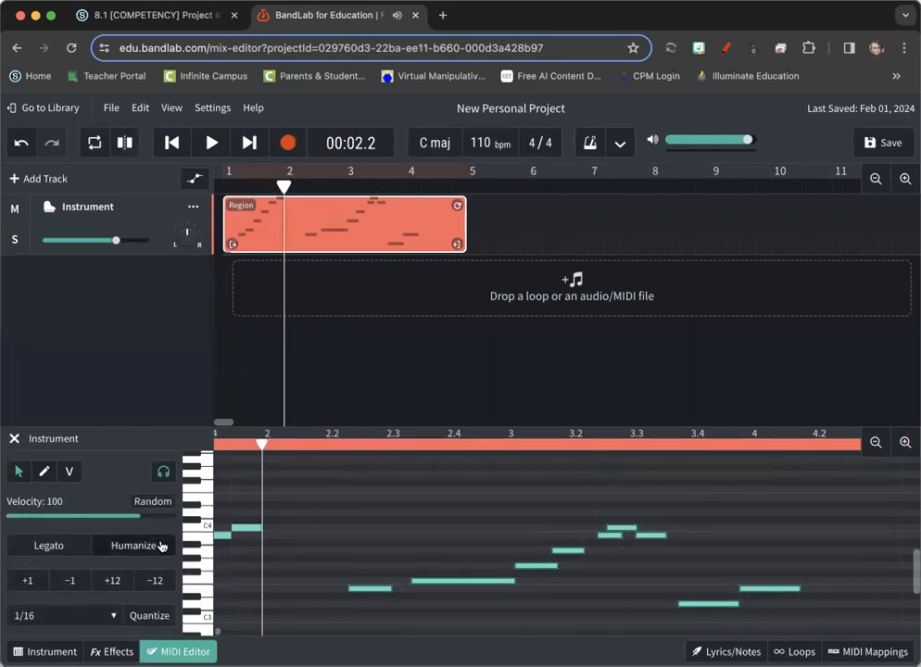
left_click(61, 550)
left_click(65, 615)
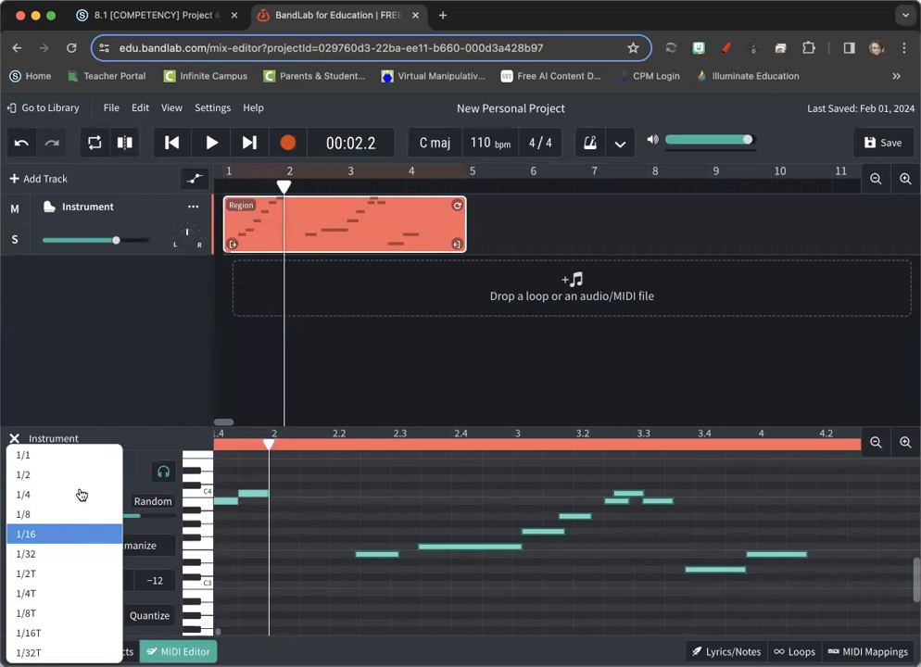
left_click(49, 495)
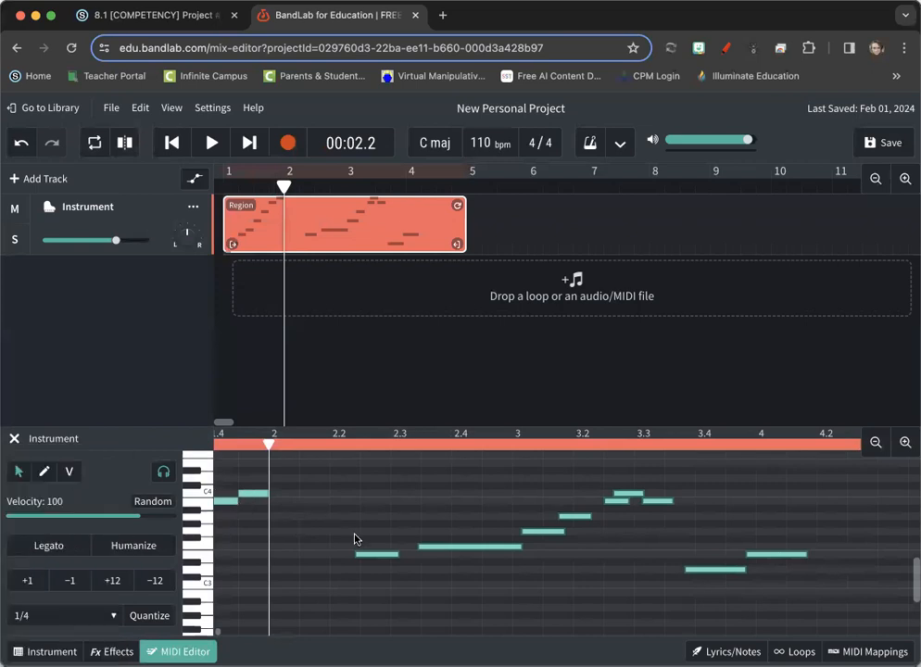
left_click(149, 615)
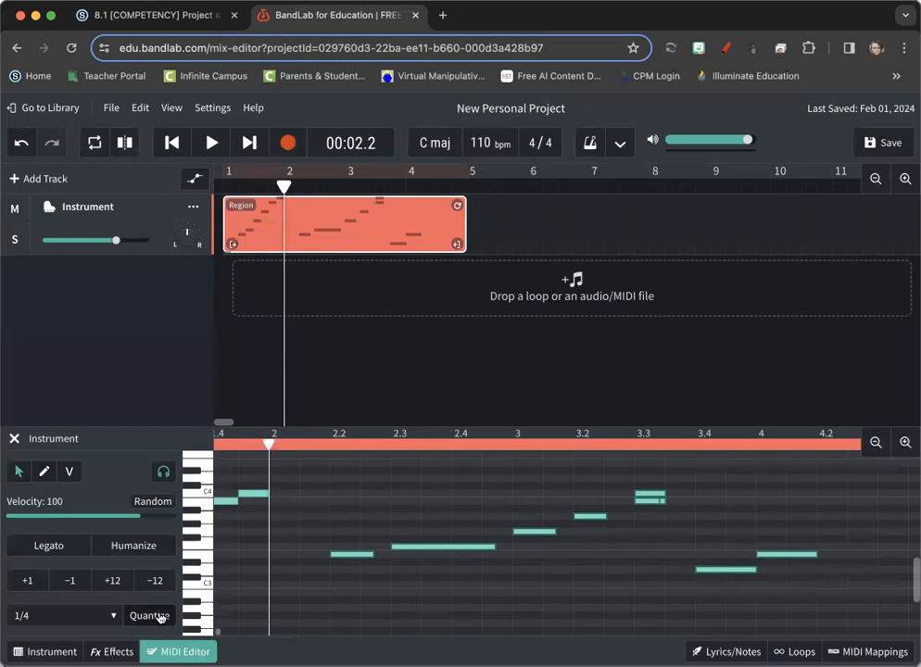
left_click(611, 556)
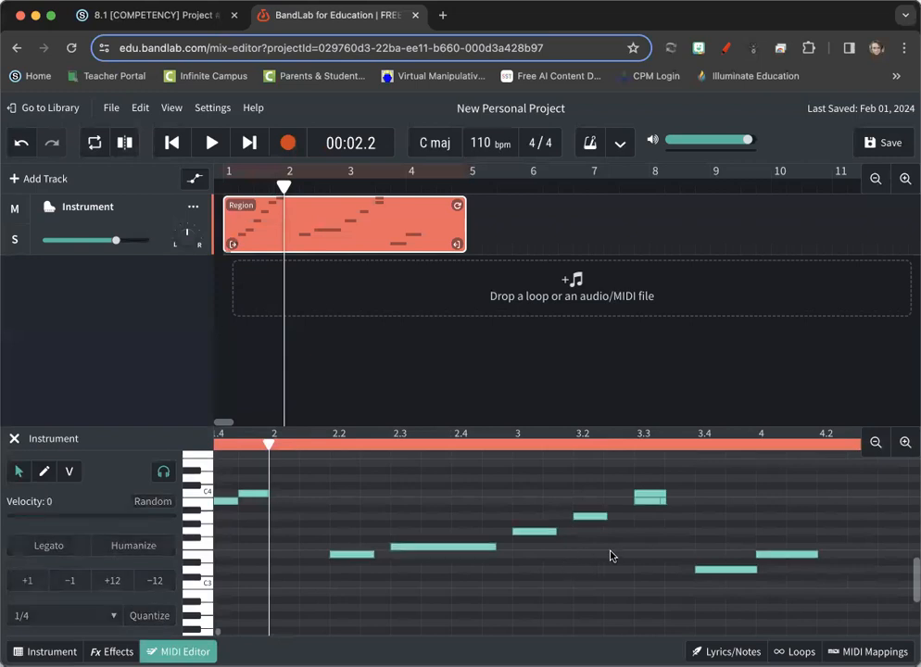
- Check the overlapping B3 note at 3.3, and play the quantized melody from just before 2.2
left_click(645, 504)
left_click(313, 445)
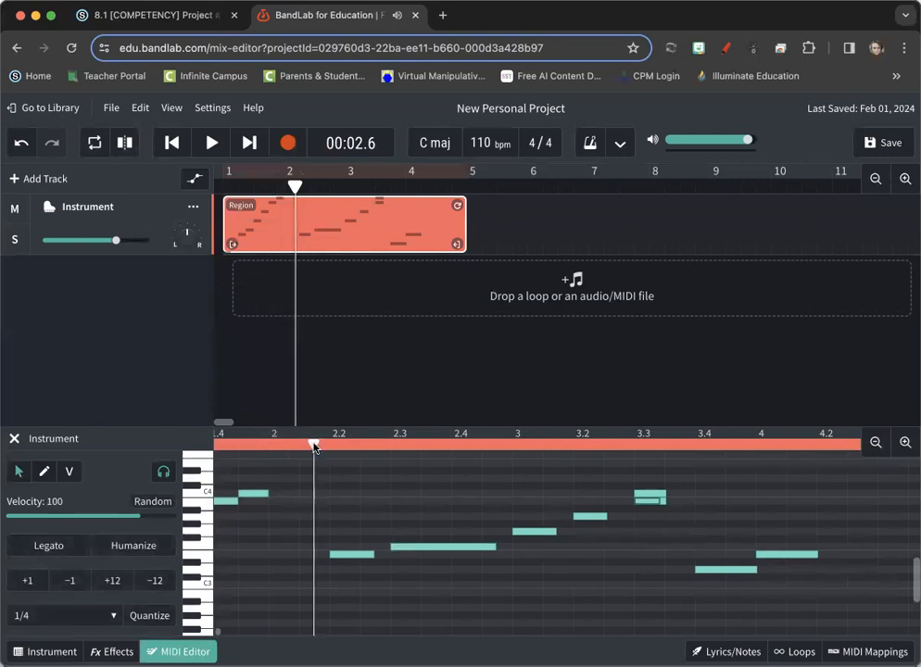
key("space")
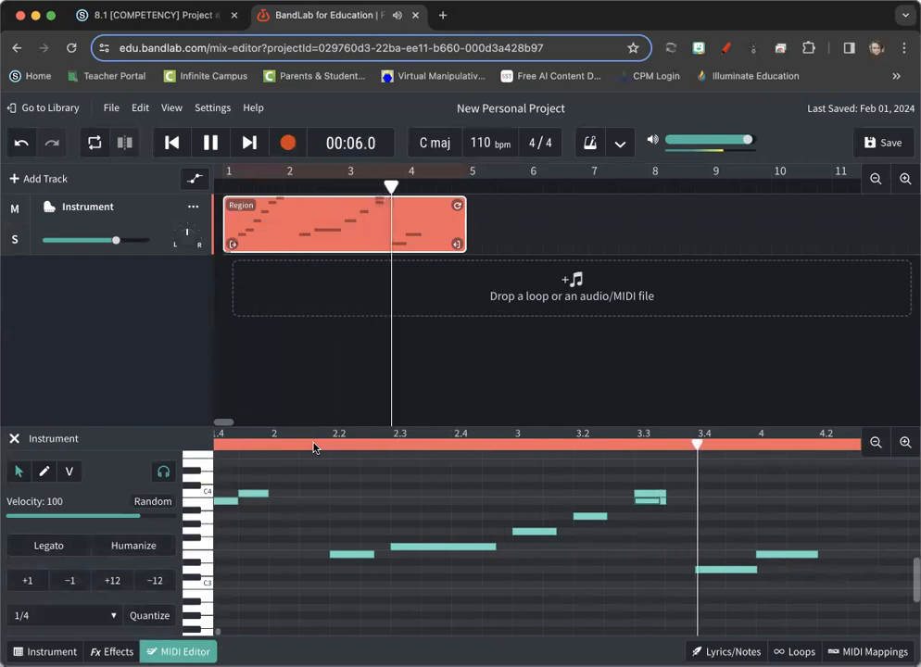
key("space")
- Separate the overlapping B3 notes, placing one before and one after the C4 note at 3.3, and play the melody again
left_click_drag(646, 502, 673, 505)
left_click(642, 504)
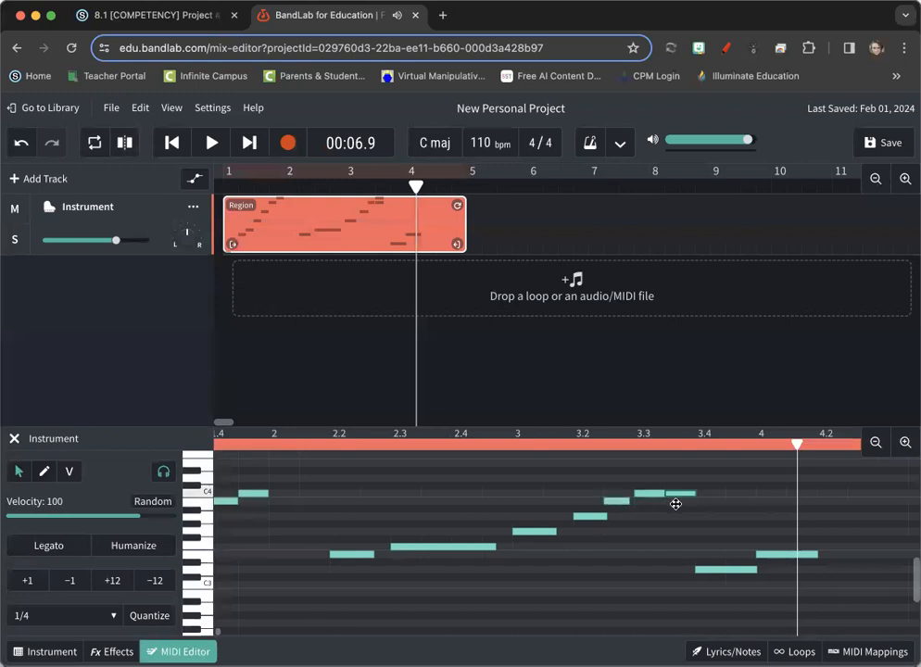
left_click(302, 450)
key("space")
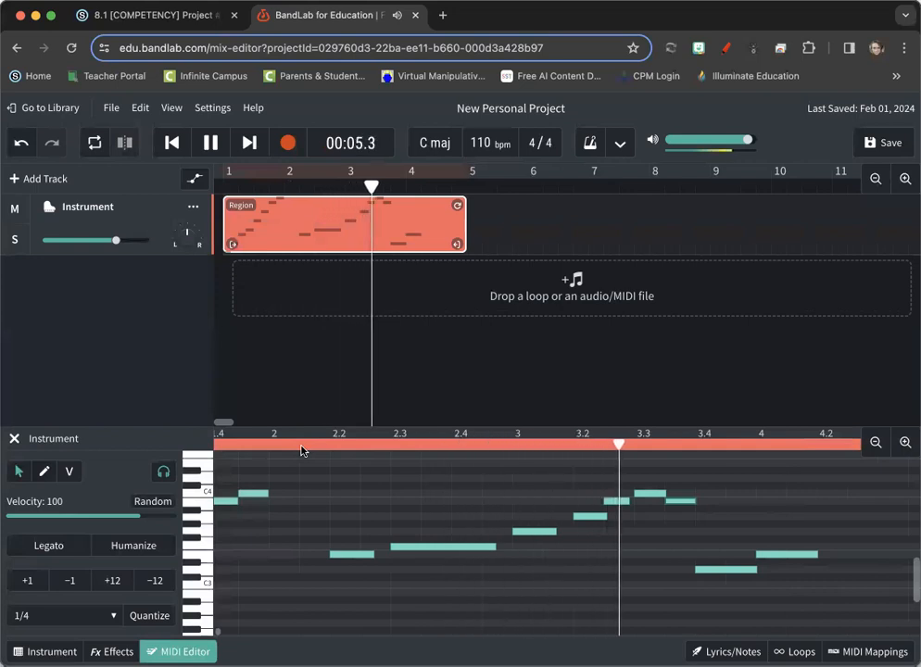
key("space")
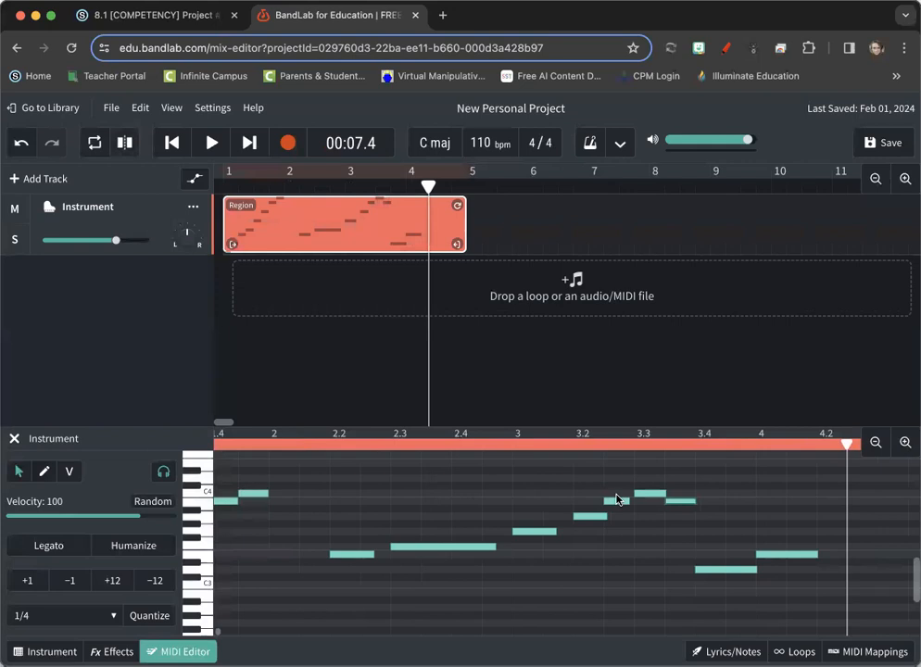
- Switch to the Schoology assignment page and review its Key of C Major, Rhythm and chord table sections
left_click(196, 24)
left_click_drag(256, 237, 290, 277)
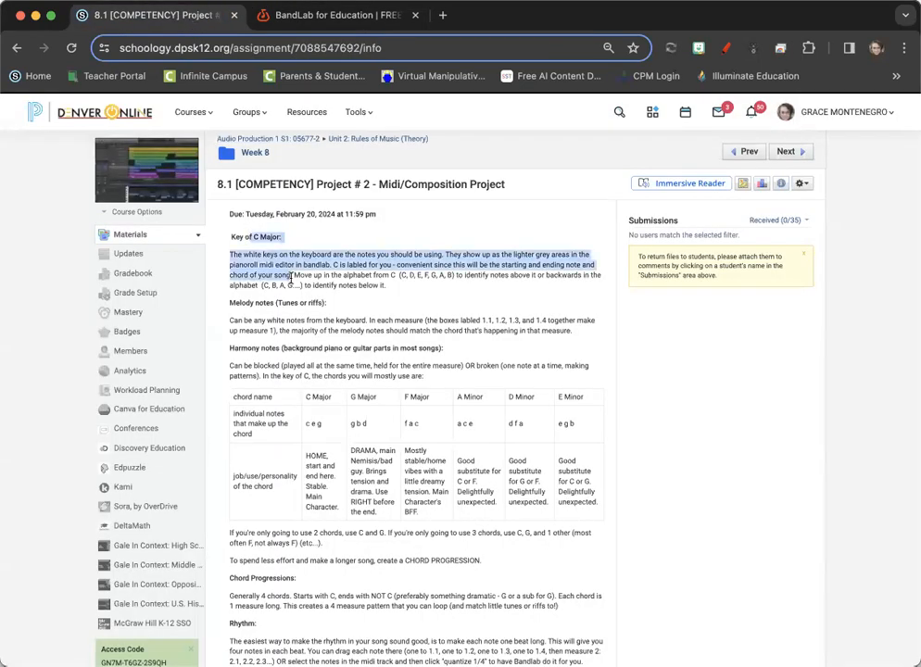
scroll(264, 390, "down", 4)
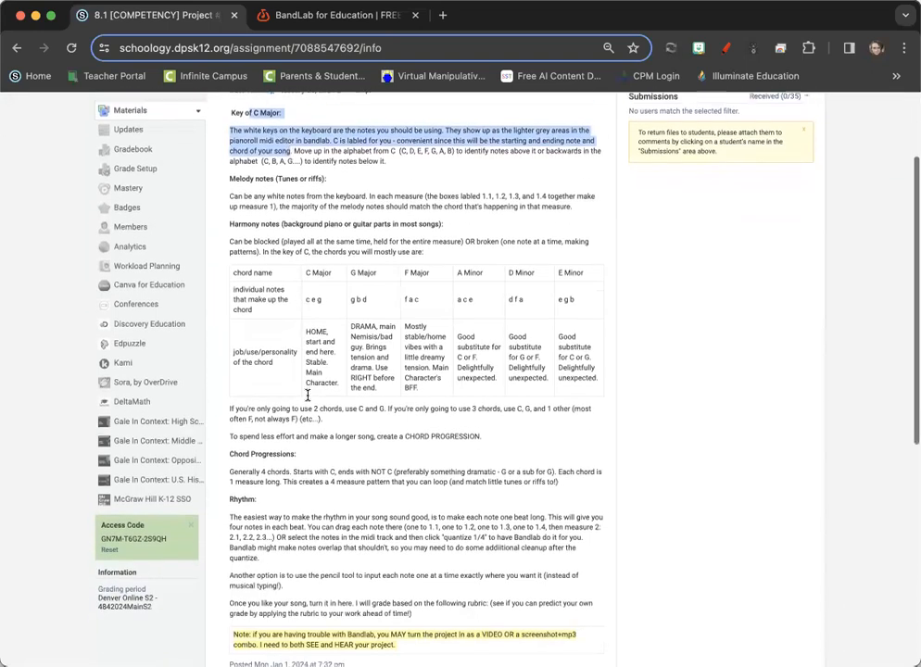
left_click_drag(245, 441, 300, 535)
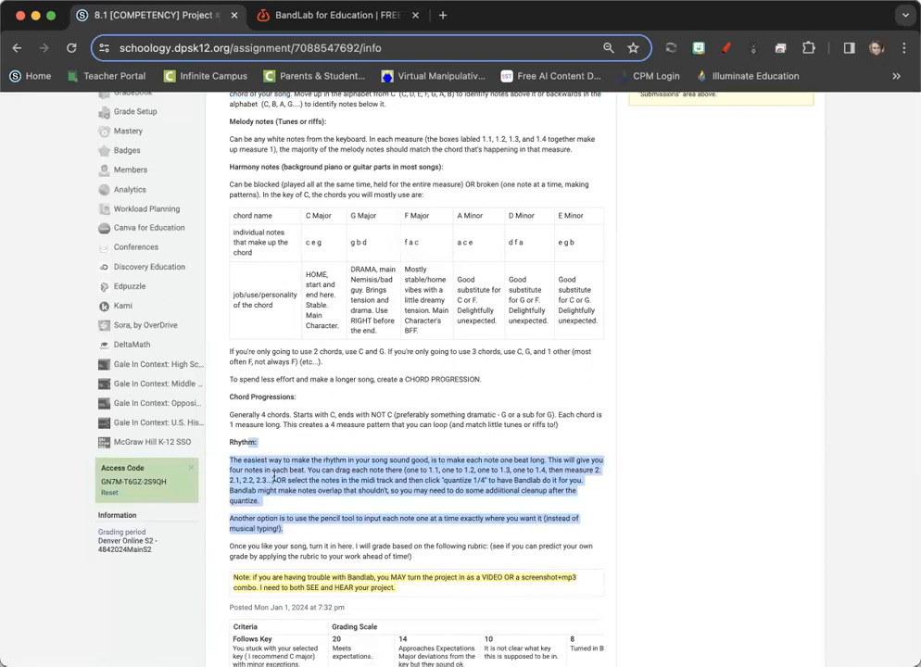
scroll(285, 290, "up", 4)
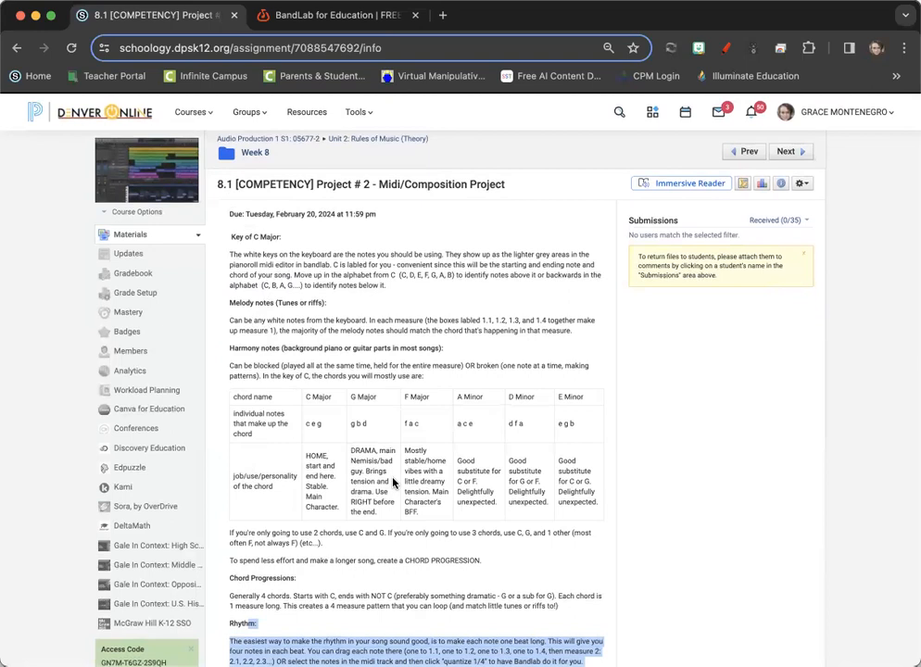
left_click(378, 450)
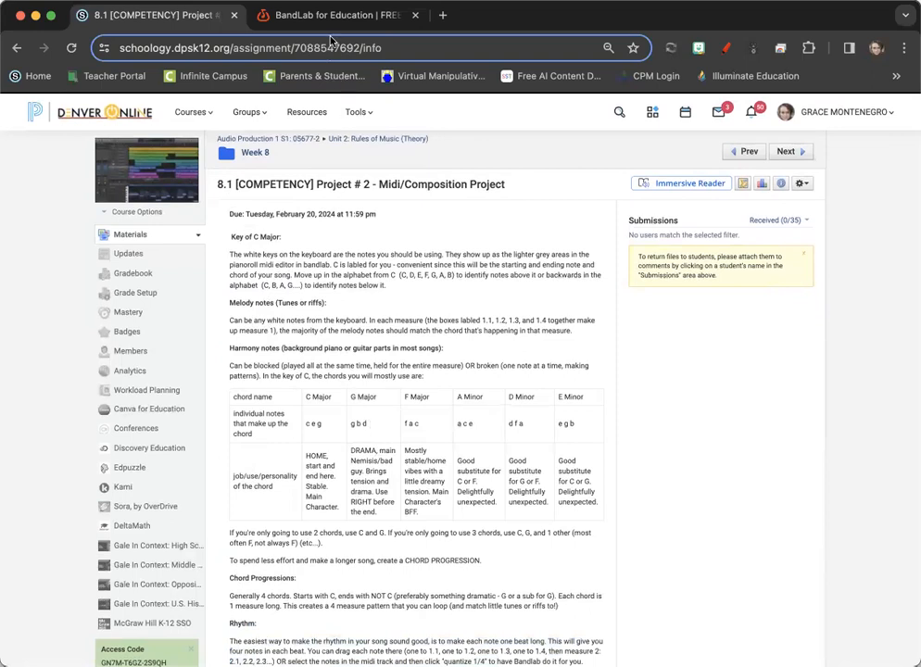
- Return to BandLab, outline measures 2 and 3 with the red annotation pen, label them G and em, and close the annotation tool
left_click(254, 17)
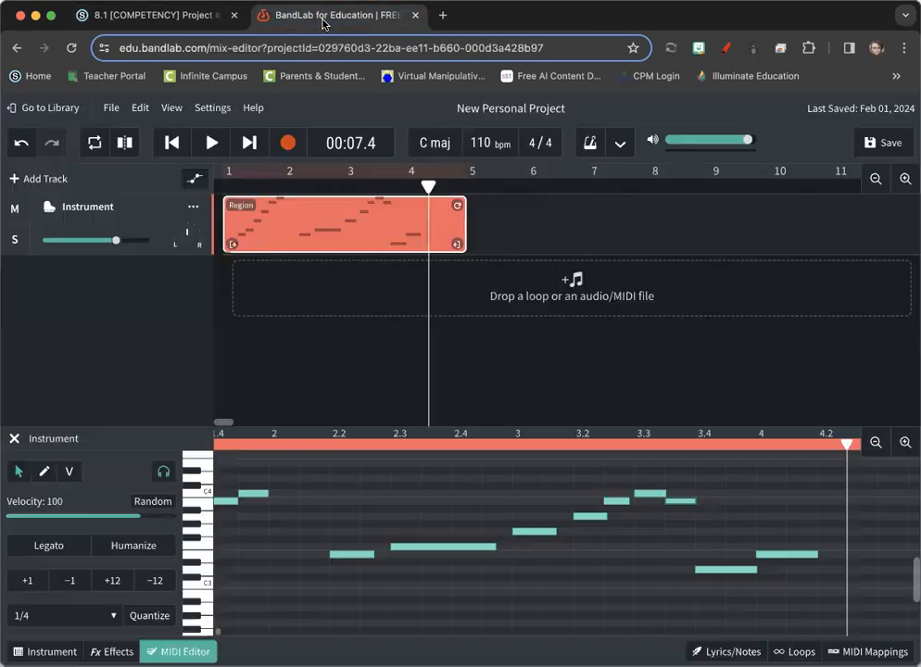
left_click(725, 48)
mouse_move(335, 488)
left_mouse_down()
mouse_move(335, 562)
mouse_move(526, 633)
mouse_move(533, 556)
mouse_move(514, 455)
mouse_move(264, 469)
mouse_move(304, 634)
mouse_move(407, 636)
left_mouse_up()
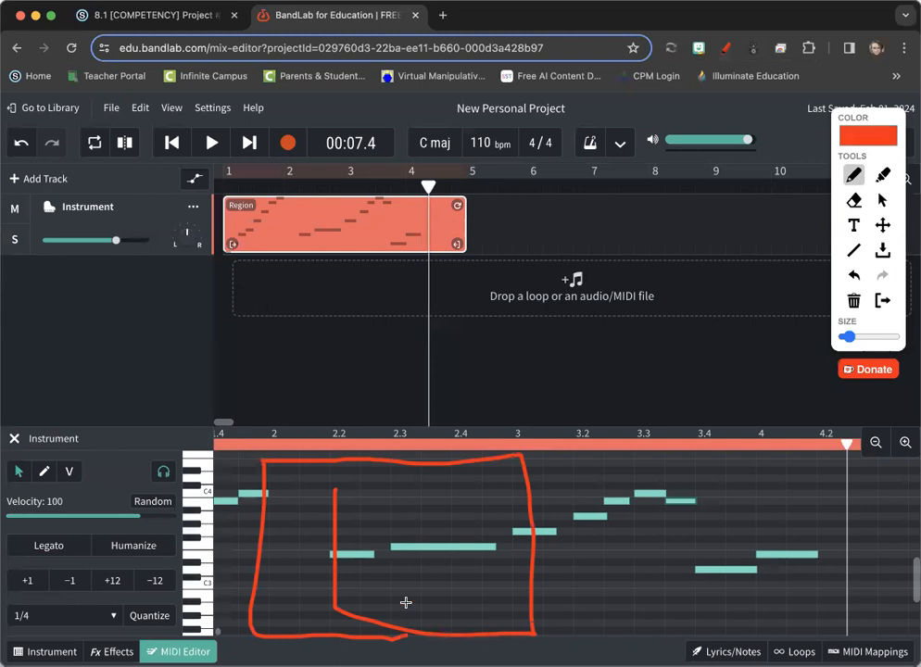
mouse_move(393, 498)
left_mouse_down()
mouse_move(407, 526)
mouse_move(394, 521)
mouse_move(409, 525)
left_mouse_up()
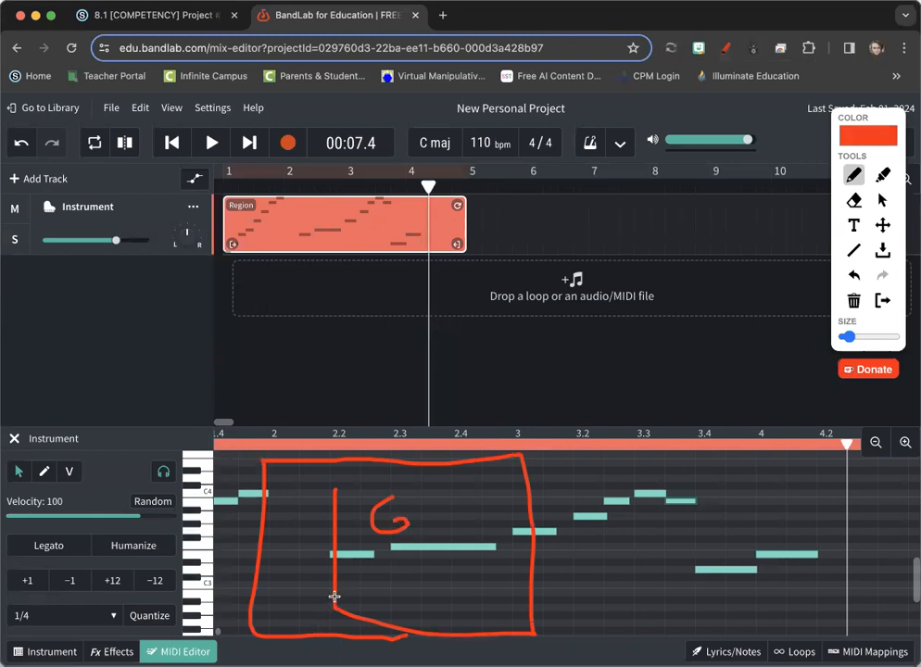
mouse_move(520, 461)
left_mouse_down()
mouse_move(525, 628)
mouse_move(690, 638)
mouse_move(742, 612)
mouse_move(730, 468)
mouse_move(508, 474)
left_mouse_up()
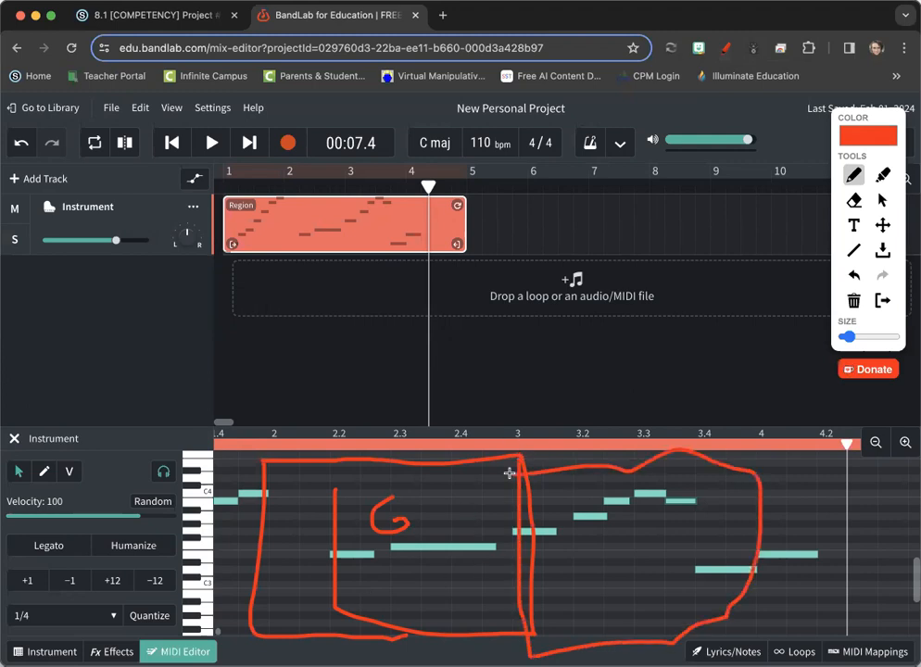
mouse_move(575, 537)
left_mouse_down()
mouse_move(586, 555)
mouse_move(596, 536)
mouse_move(607, 537)
mouse_move(612, 554)
left_mouse_up()
left_click(726, 47)
- Highlight the assignment's instructions on naming notes above and below C, and return to BandLab
left_click(153, 15)
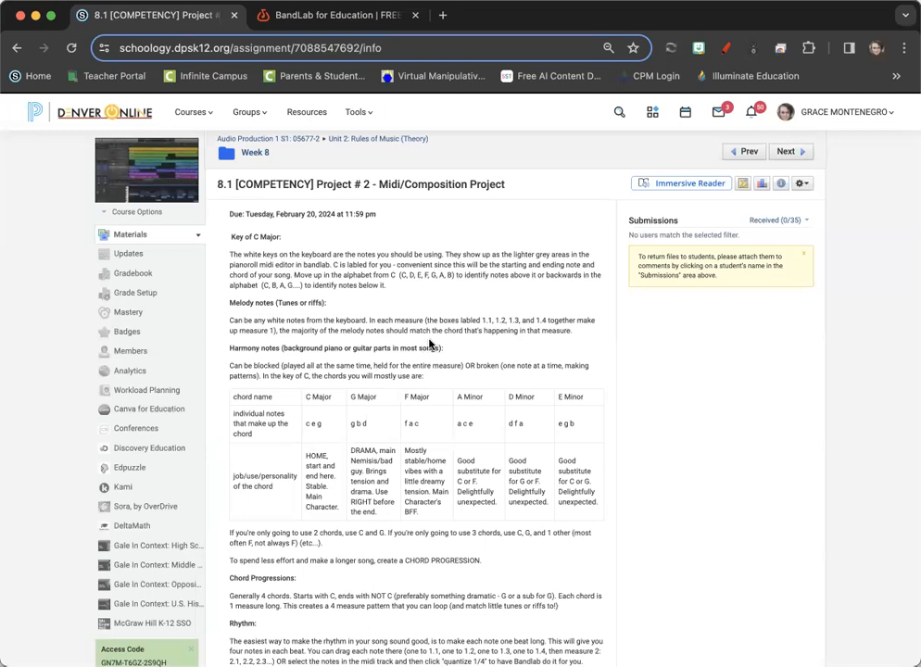
left_click_drag(395, 290, 332, 265)
left_click(264, 15)
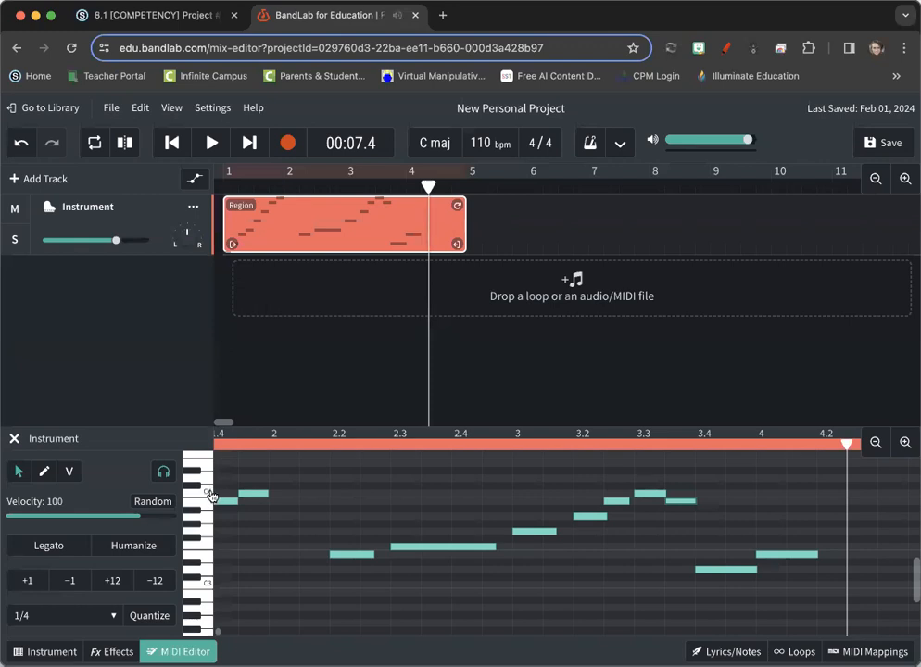
- Examine the notes from measure 1 through measure 4 against the keyboard's C labels, auditioning the scale's second note
scroll(267, 523, "left", 4)
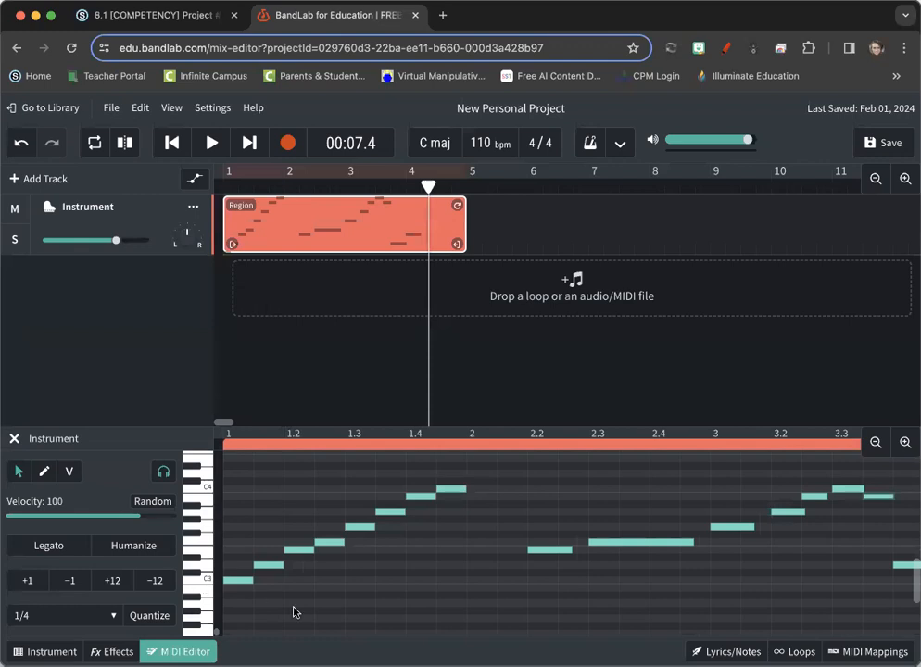
left_click(267, 565)
scroll(268, 567, "right", 3)
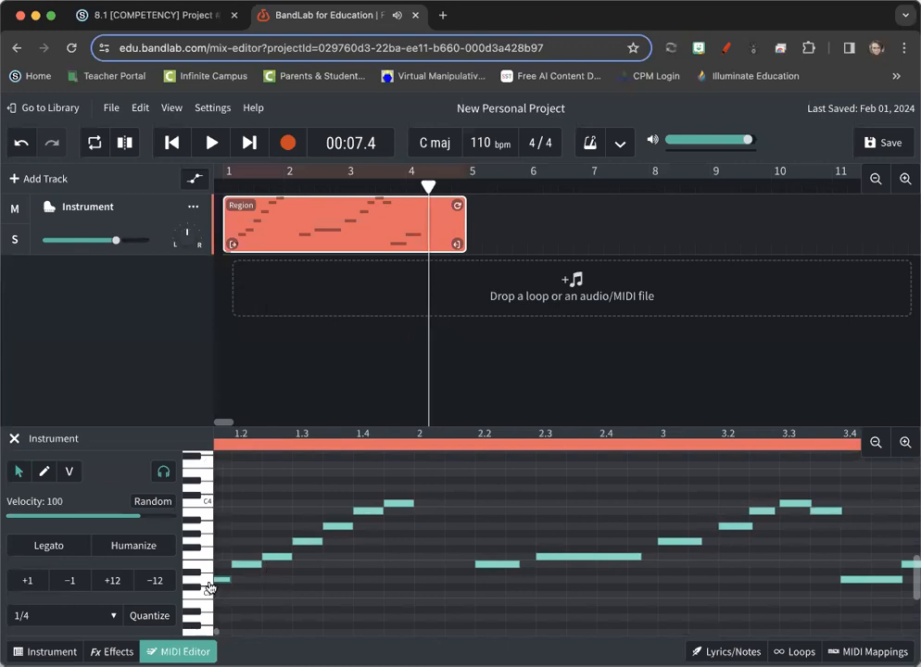
scroll(234, 604, "left", 3)
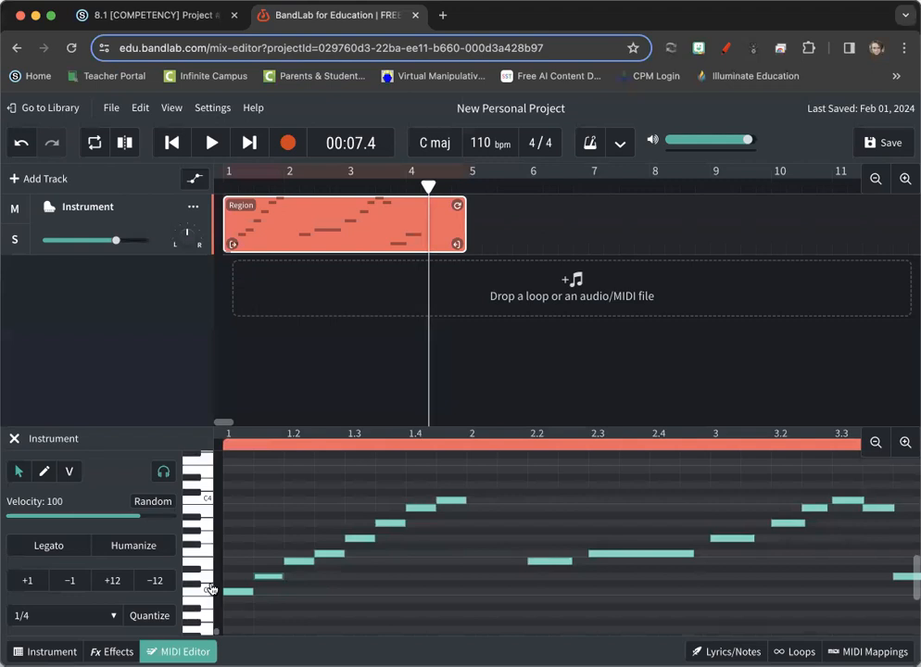
scroll(212, 584, "right", 3)
scroll(212, 584, "up", 2)
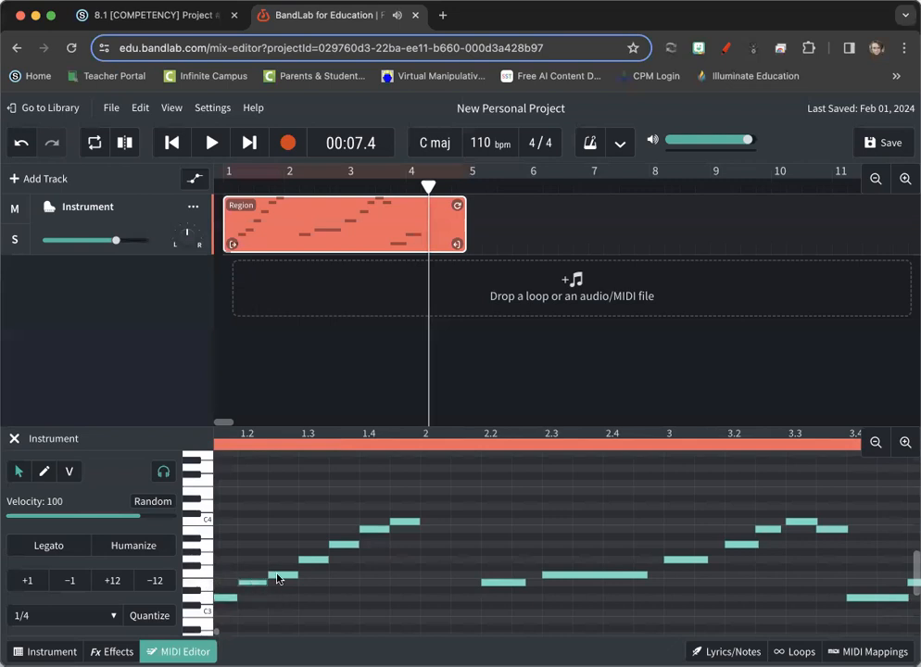
scroll(370, 620, "right", 10)
scroll(370, 620, "right", 3)
scroll(370, 620, "down", 1)
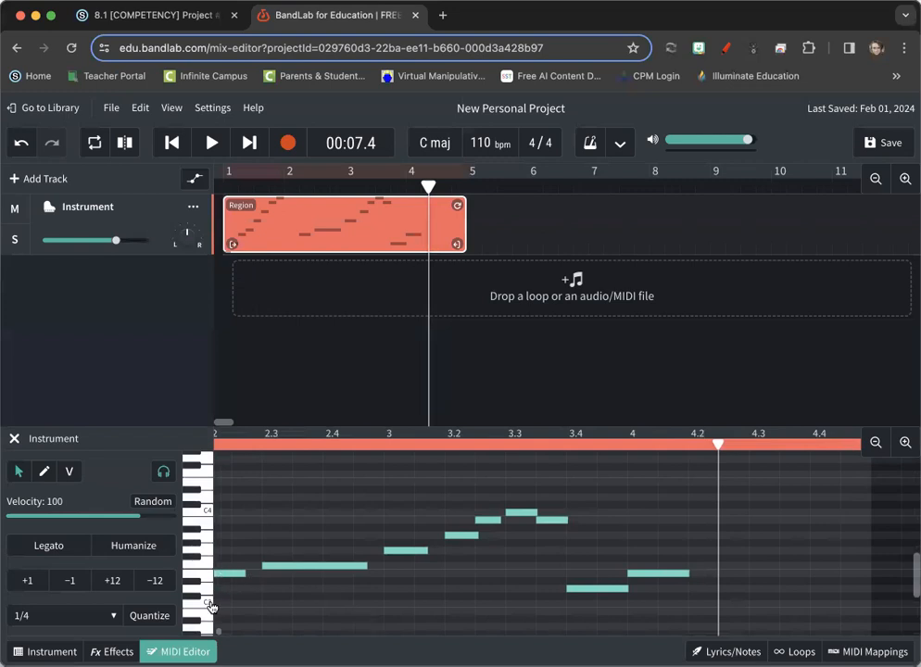
scroll(294, 584, "right", 5)
scroll(293, 583, "up", 1)
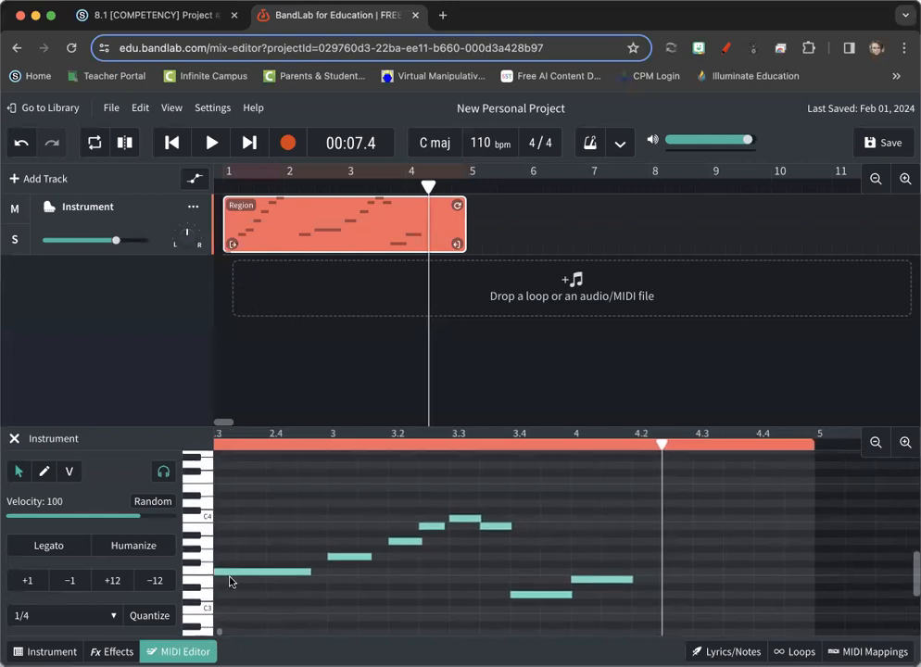
scroll(326, 588, "right", 8)
scroll(326, 588, "up", 1)
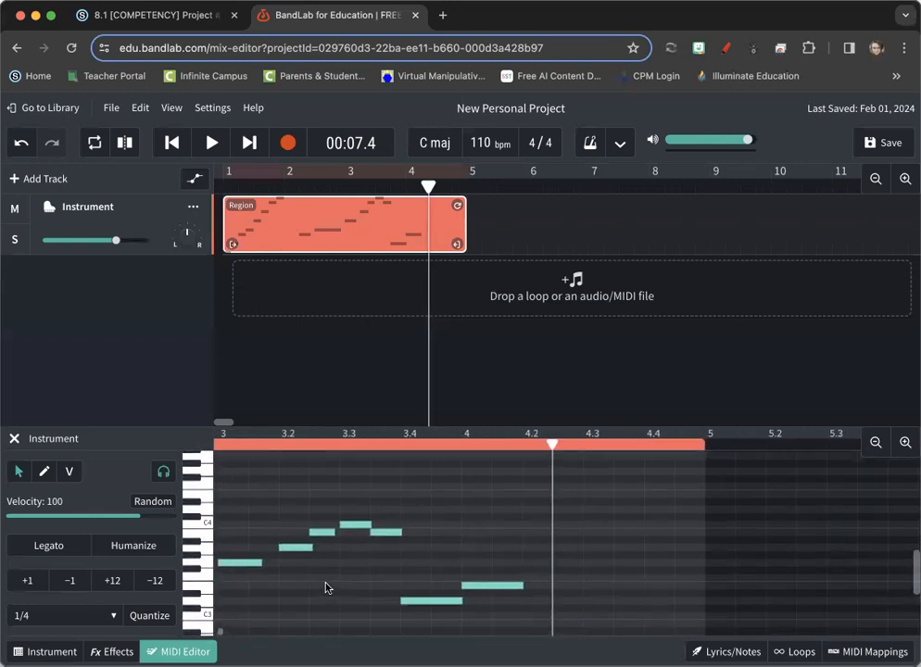
- Identify the high notes near the end of measure 3 by auditioning the key just below C4 and the C4 note
scroll(325, 587, "right", 7)
scroll(325, 587, "up", 3)
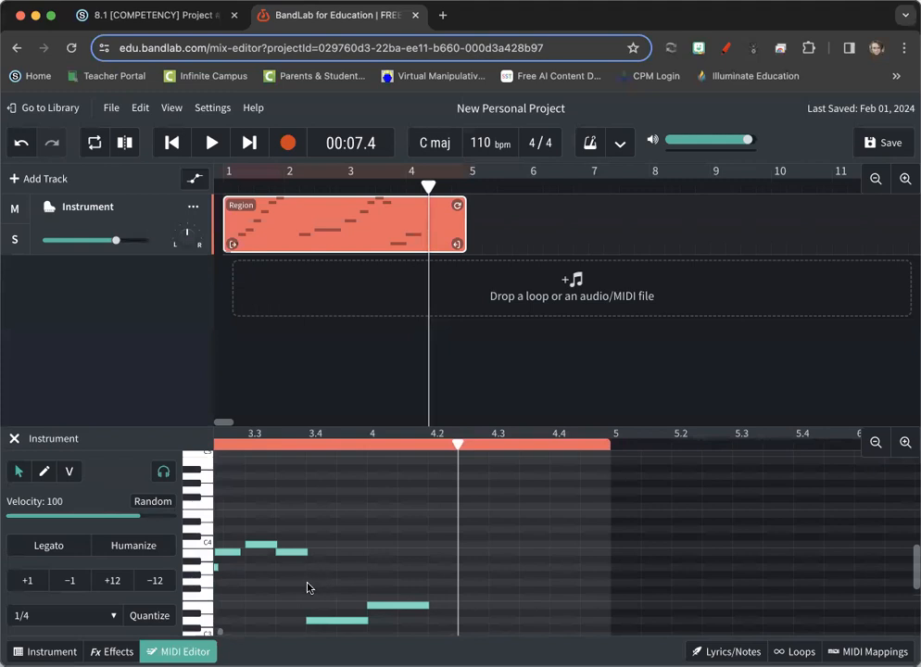
scroll(308, 589, "right", 1)
scroll(301, 589, "right", 2)
scroll(300, 588, "up", 1)
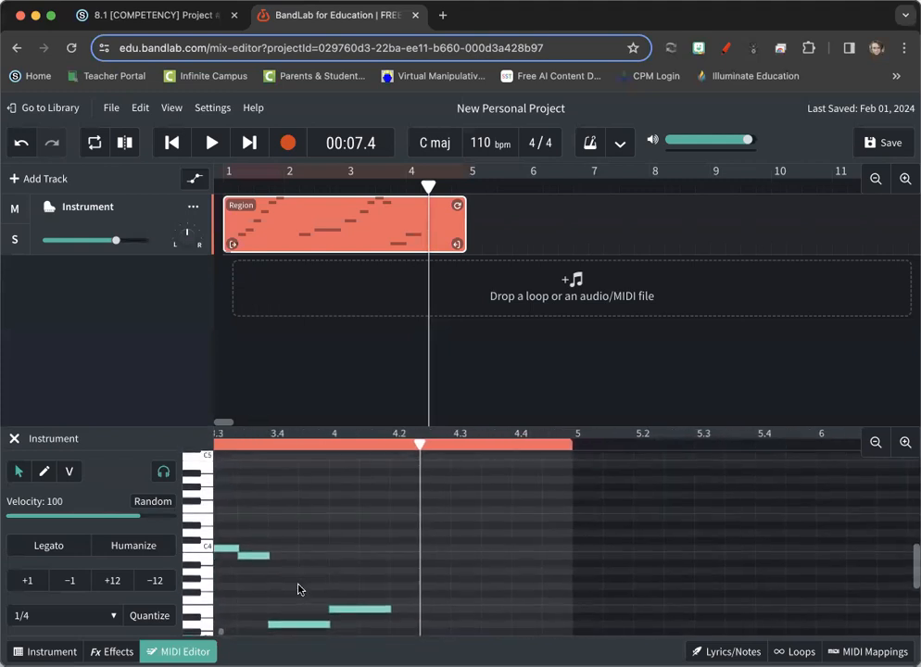
scroll(300, 590, "left", 2)
scroll(300, 591, "down", 2)
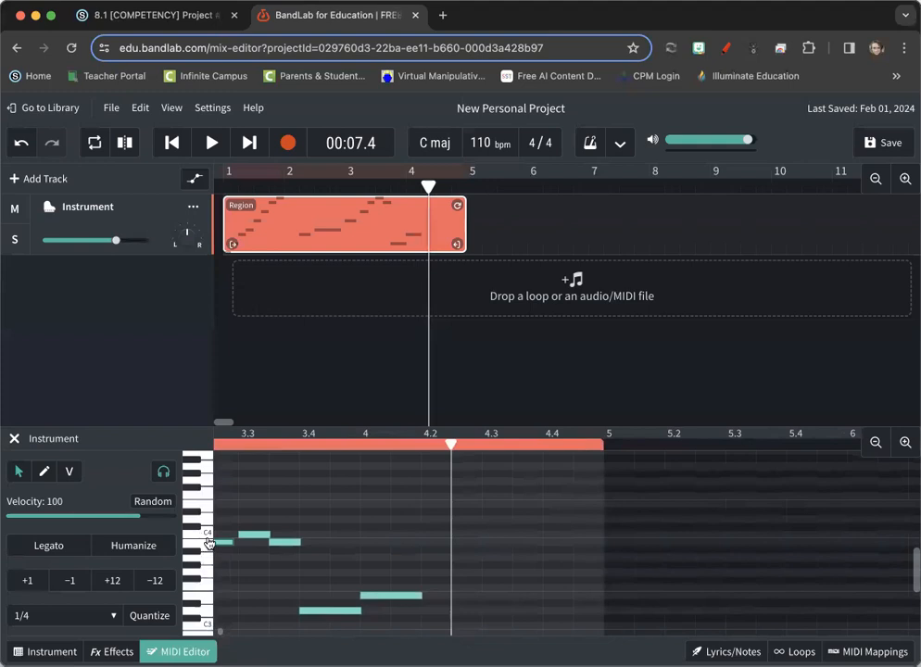
left_click(209, 544)
left_click(255, 535)
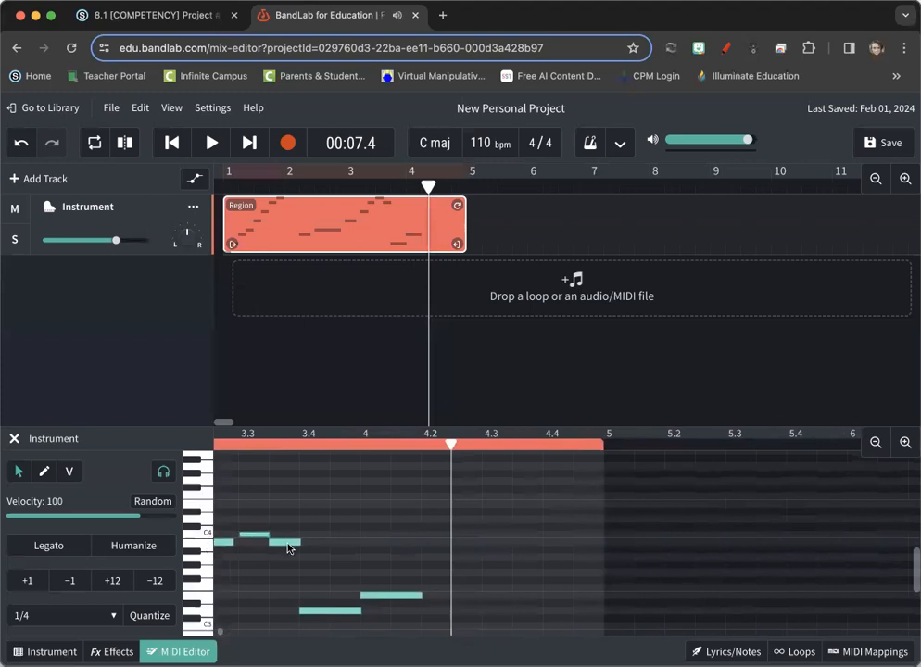
- Audition the melody's final note in measure 4 to identify it relative to C3
scroll(289, 550, "down", 3)
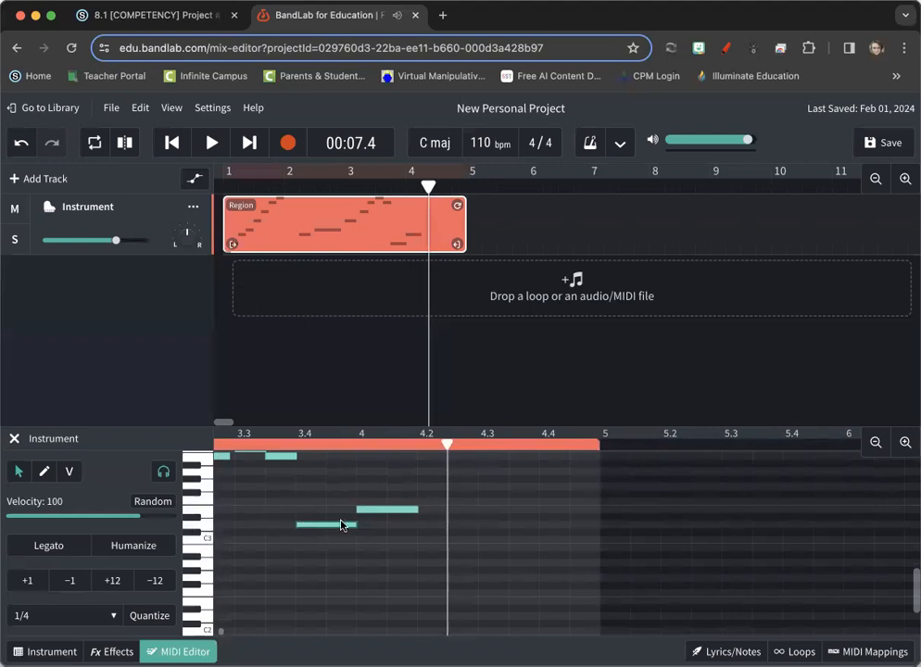
left_click(401, 506)
scroll(422, 529, "left", 5)
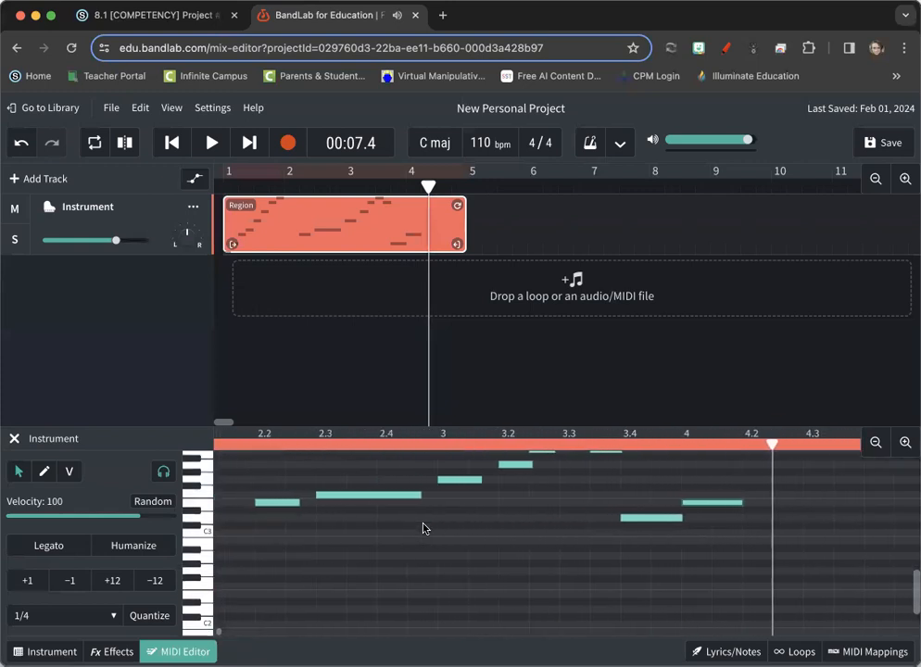